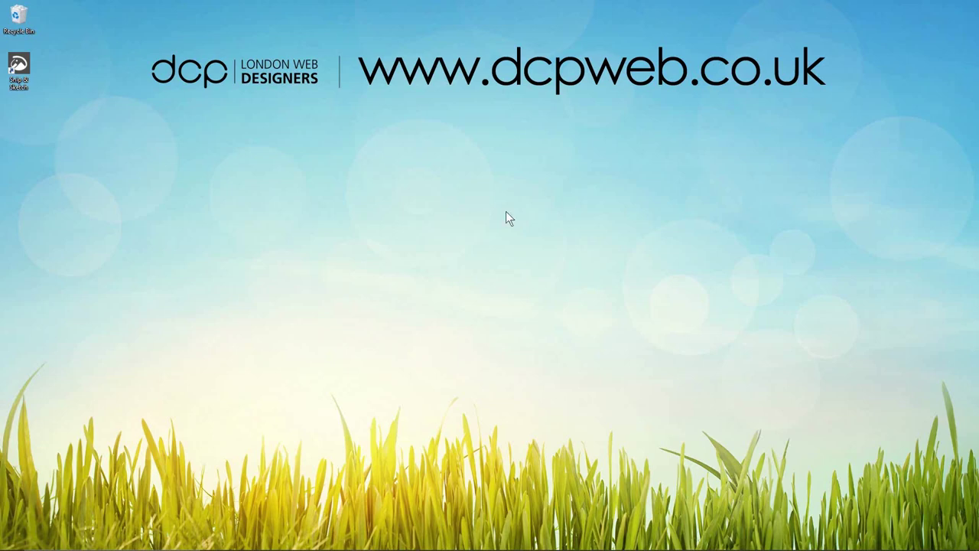
click(27, 72)
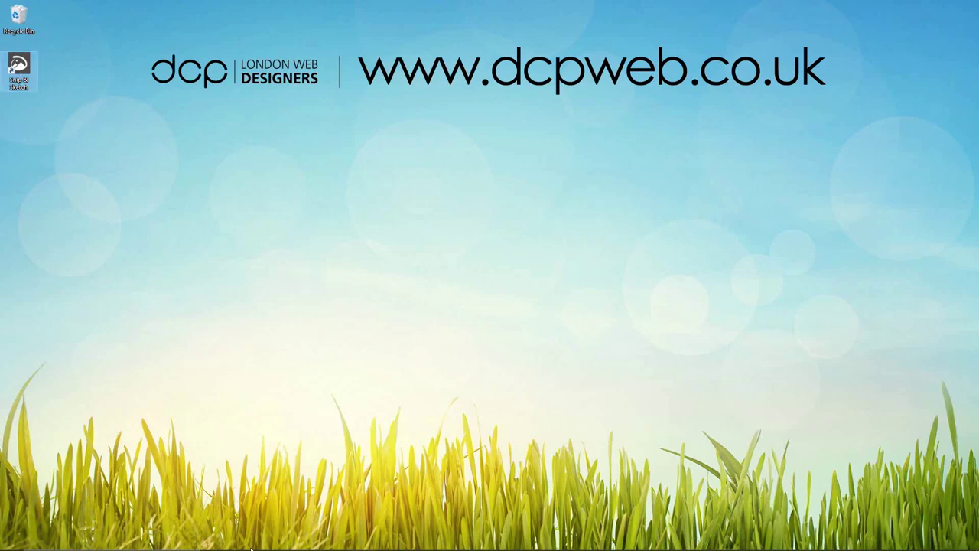
click(123, 541)
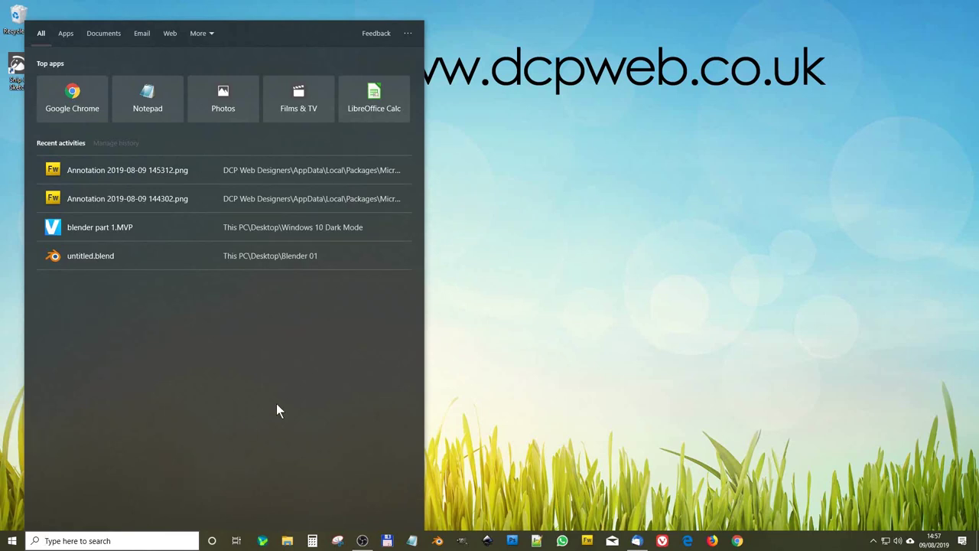
click(12, 526)
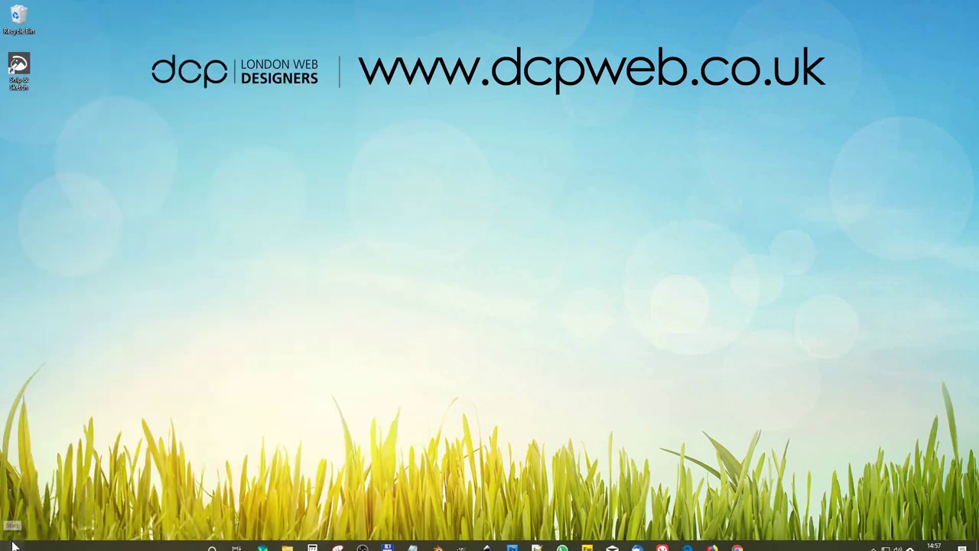
click(12, 541)
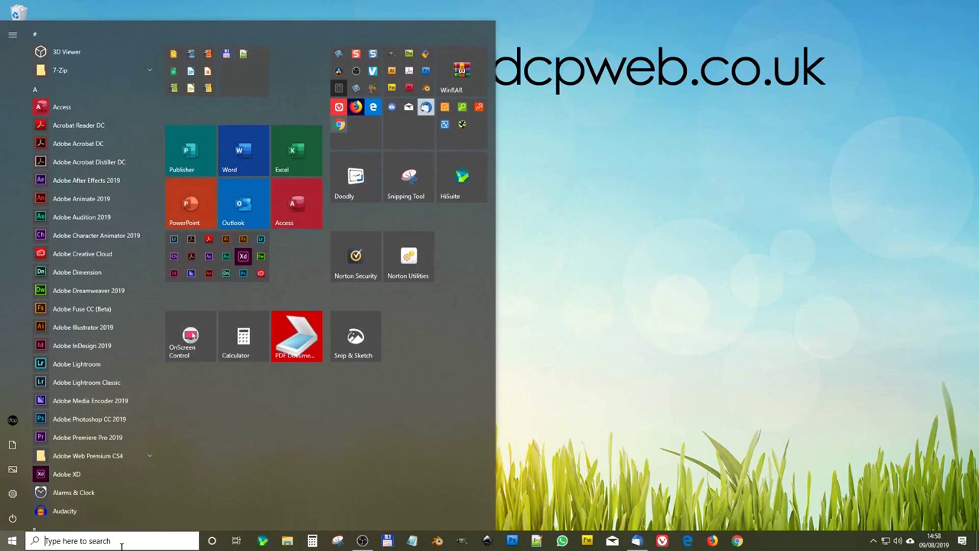
- Search Windows for "snip", open the Snipping Tool to read its notice about moving to Snip & Sketch, and close it
click(119, 542)
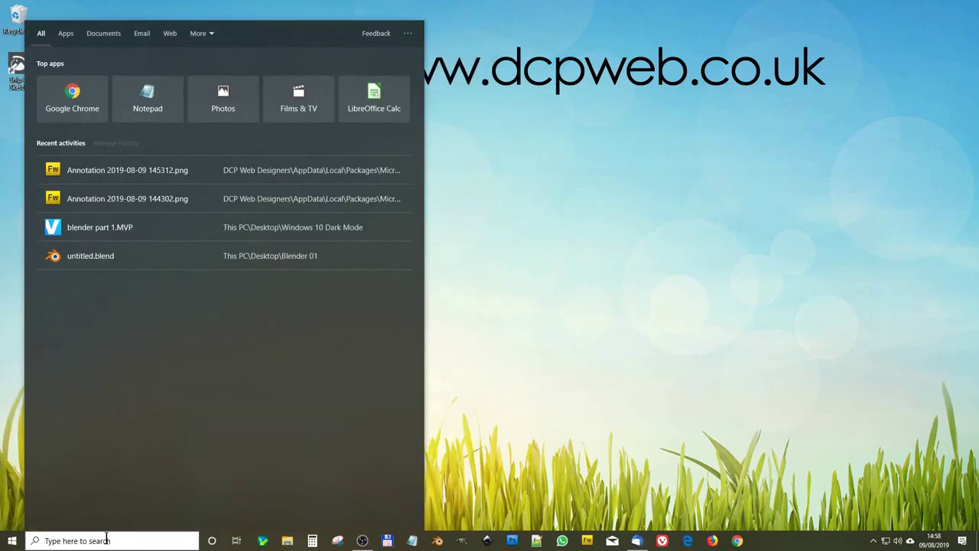
text(snip)
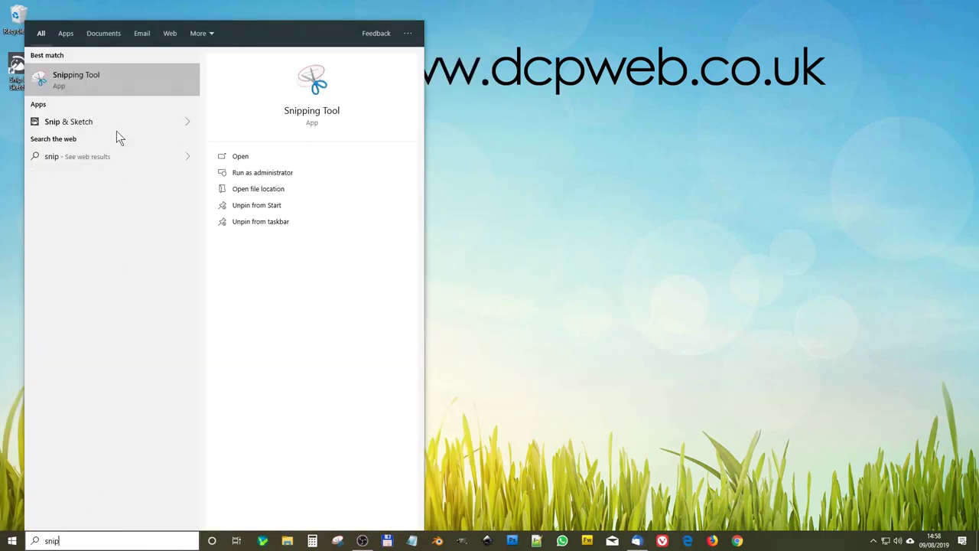
click(76, 75)
drag(391, 118, 404, 106)
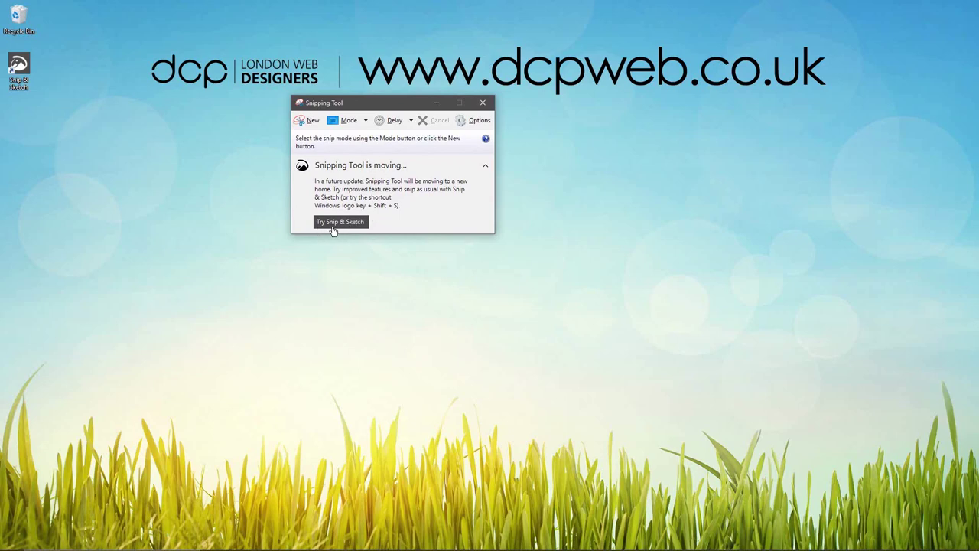
click(484, 104)
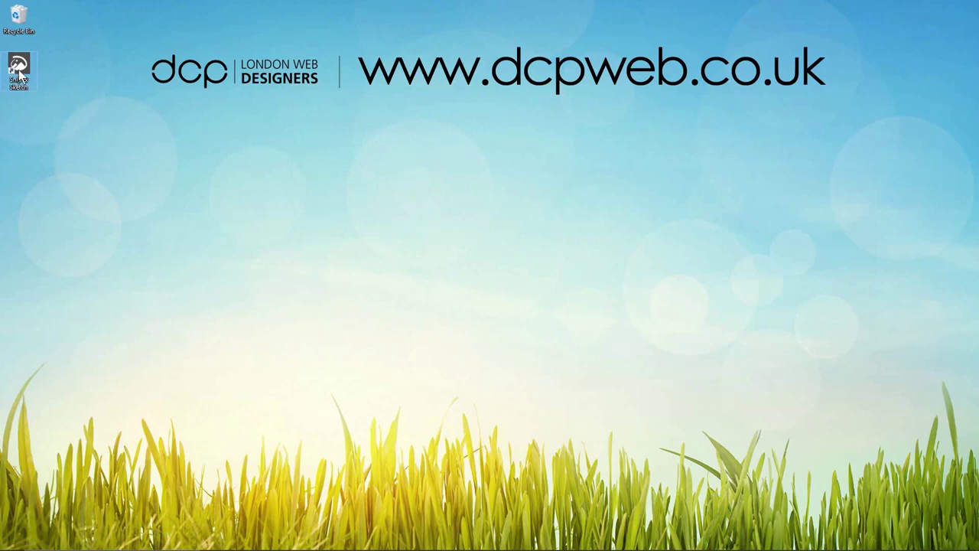
- Search Windows for "snip" and view the actions available for the Snip & Sketch app
click(102, 541)
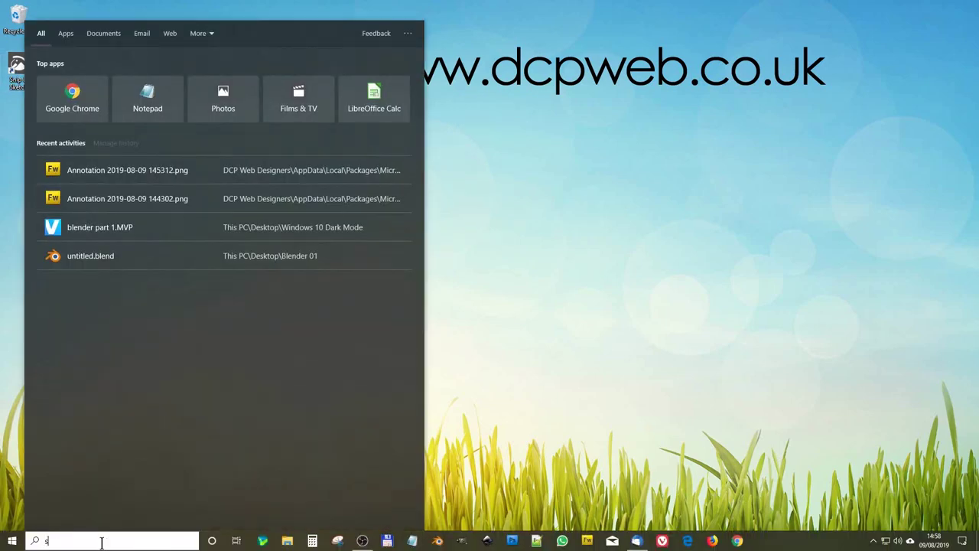
text(snip)
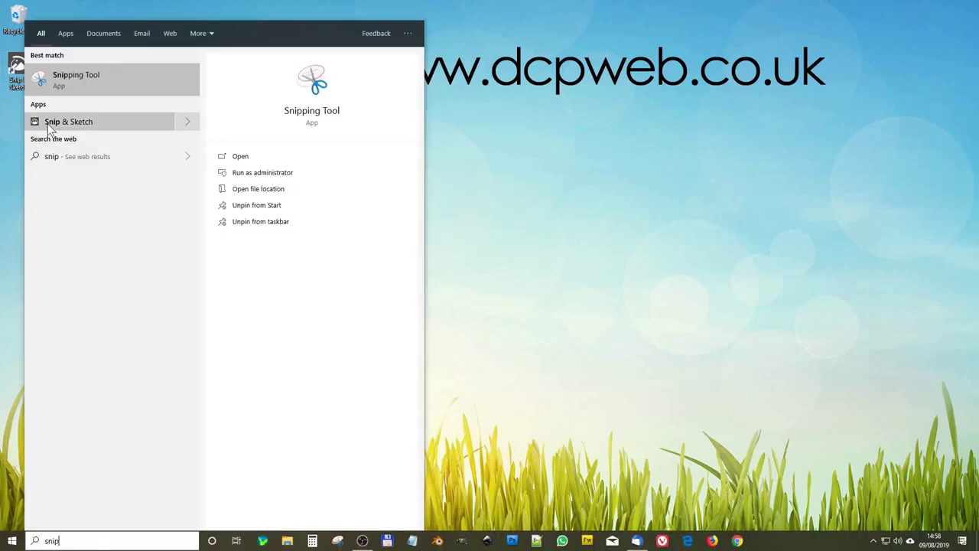
right_click(70, 125)
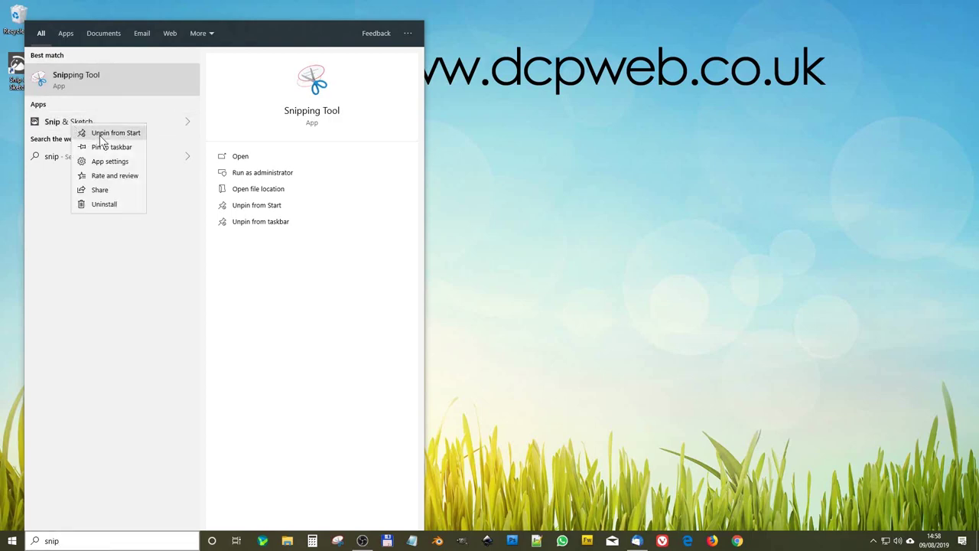
click(110, 146)
mouse_move(12, 547)
mouse_down()
mouse_move(350, 346)
mouse_move(352, 324)
mouse_move(582, 300)
mouse_move(360, 346)
mouse_move(523, 260)
mouse_up()
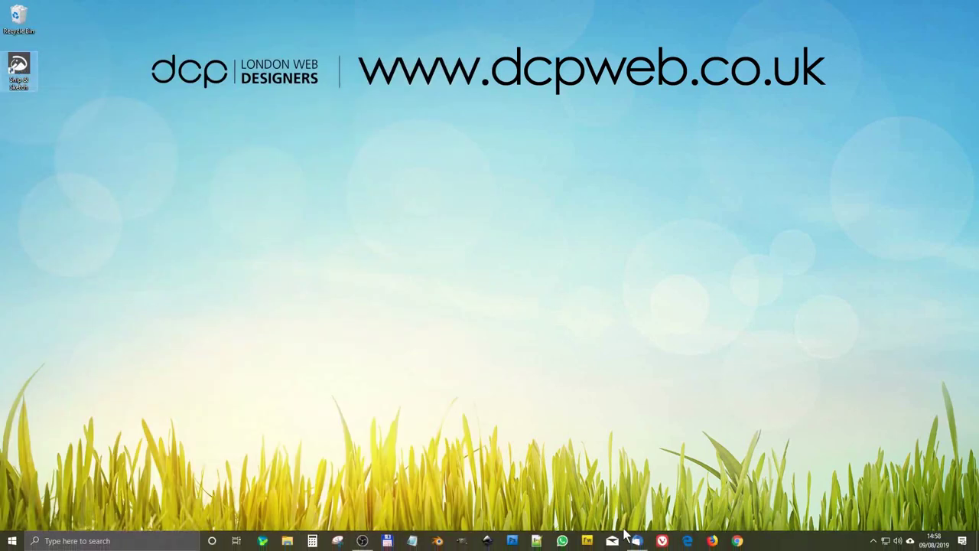
- Switch to Google Chrome and close the empty New Tab so the DCP Web Designers portfolio page is shown
click(738, 540)
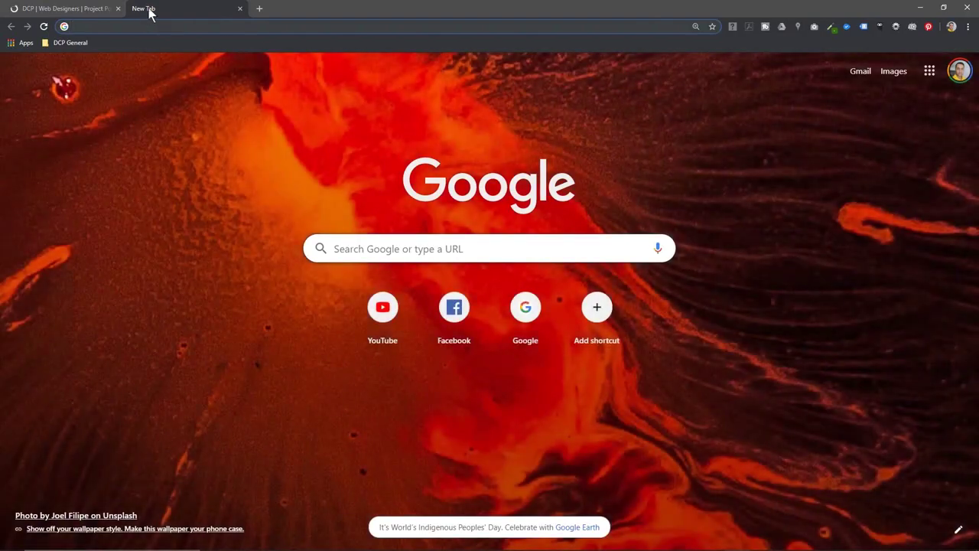
click(241, 9)
drag(272, 116, 677, 116)
click(676, 116)
- Look over the project images and the Graphic Design options on the portfolio page, and minimise the browser
scroll(420, 313, down, 4)
scroll(420, 313, down, 5)
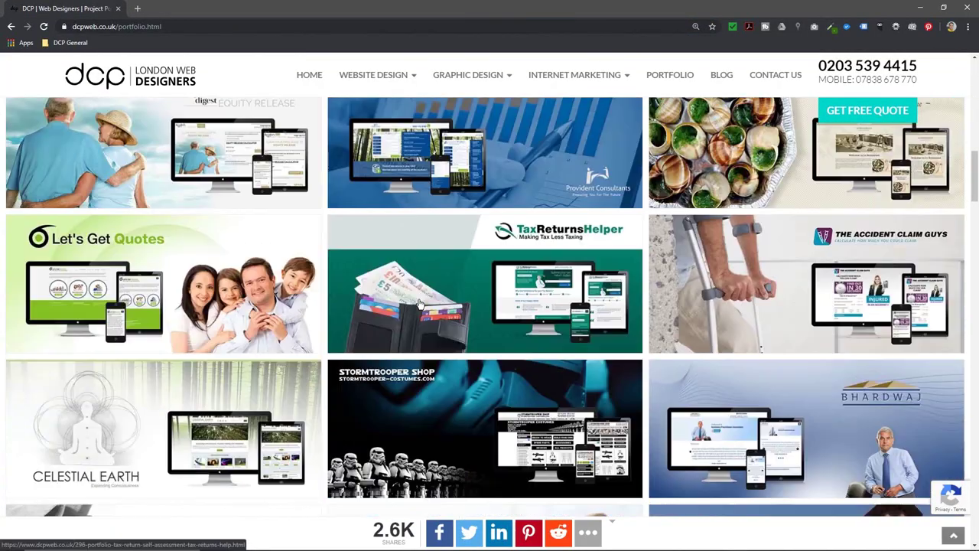
scroll(420, 313, up, 10)
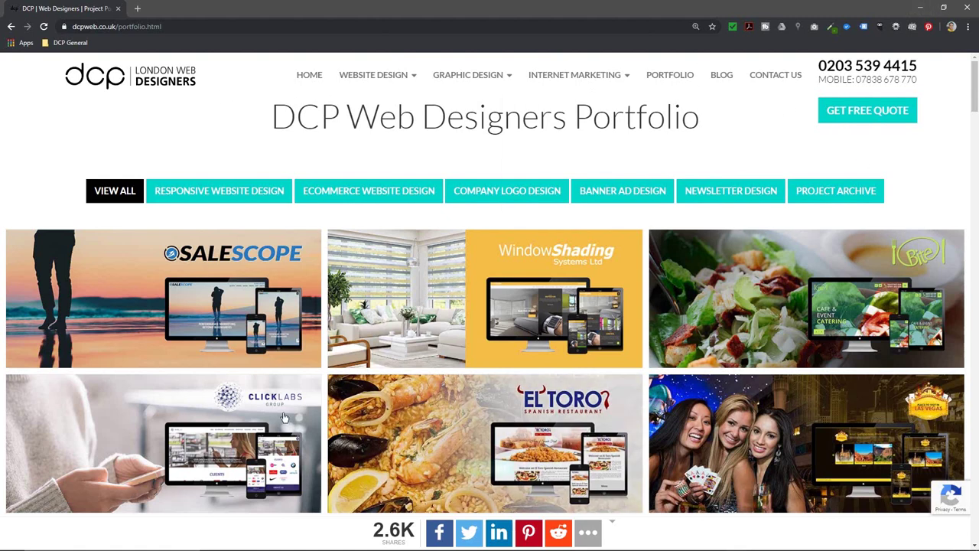
mouse_move(465, 80)
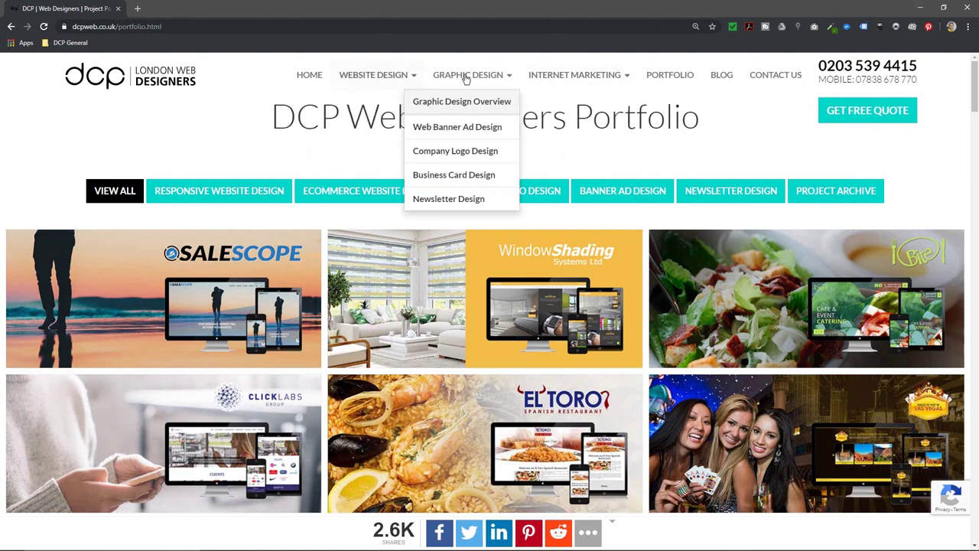
click(921, 11)
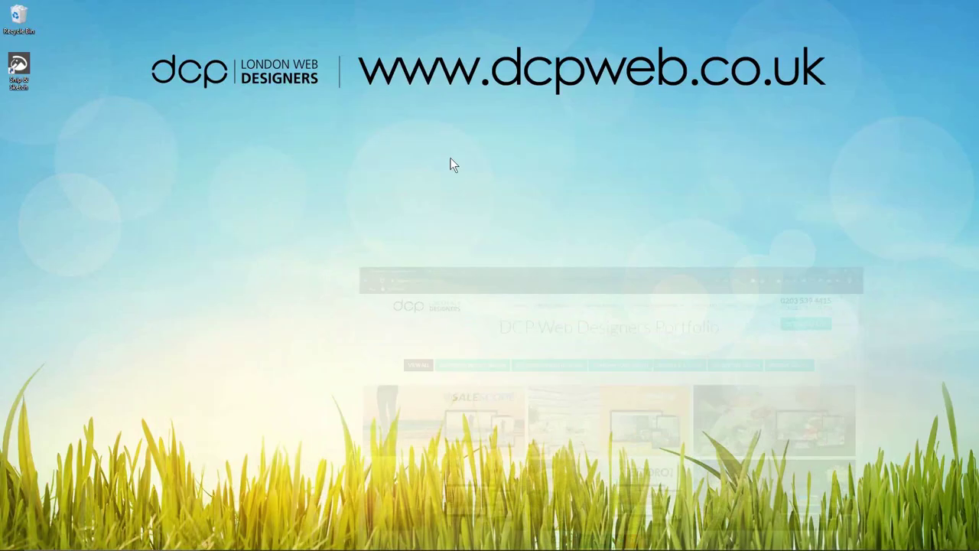
- Open Snip & Sketch over the Chrome portfolio page and capture a full-width rectangular snip of the category buttons and first project row
double_click(18, 68)
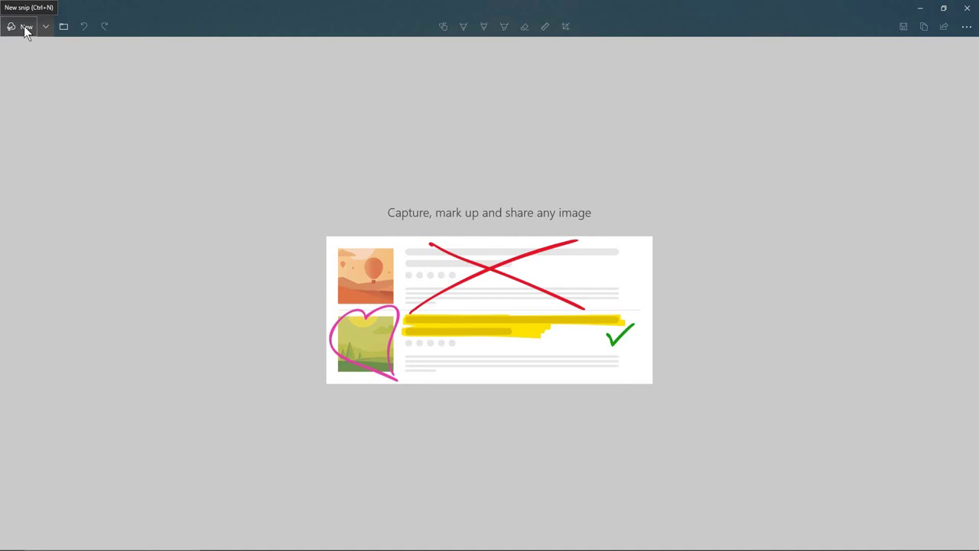
key(alt+Tab)
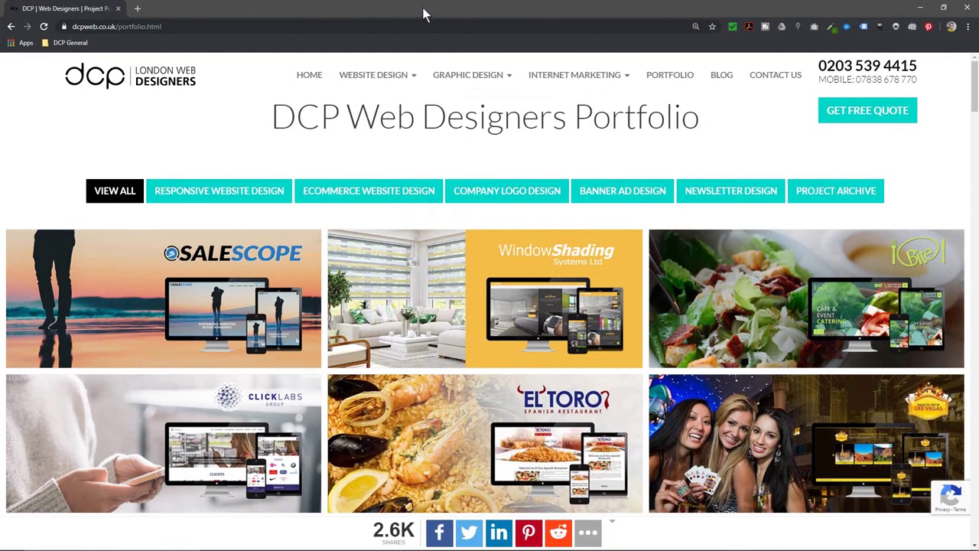
key(alt+Tab)
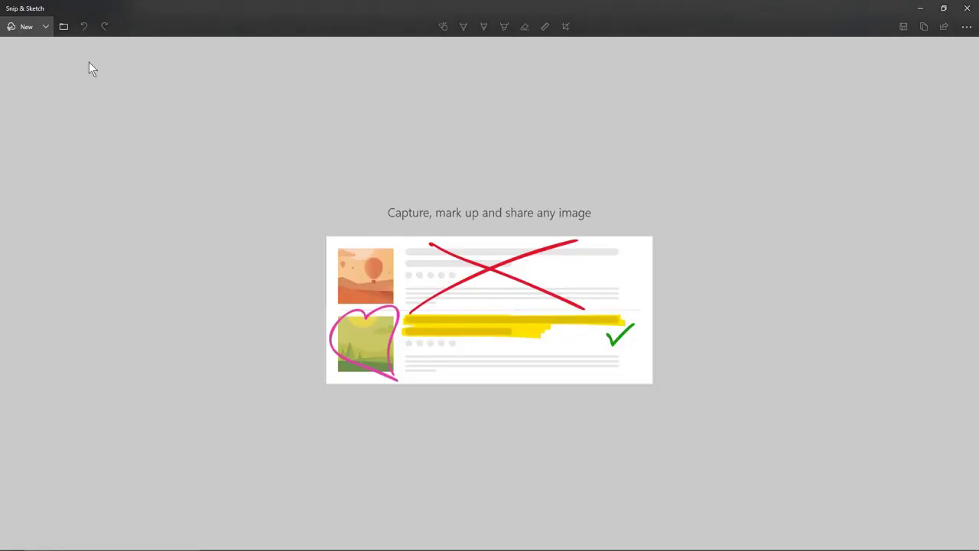
click(22, 30)
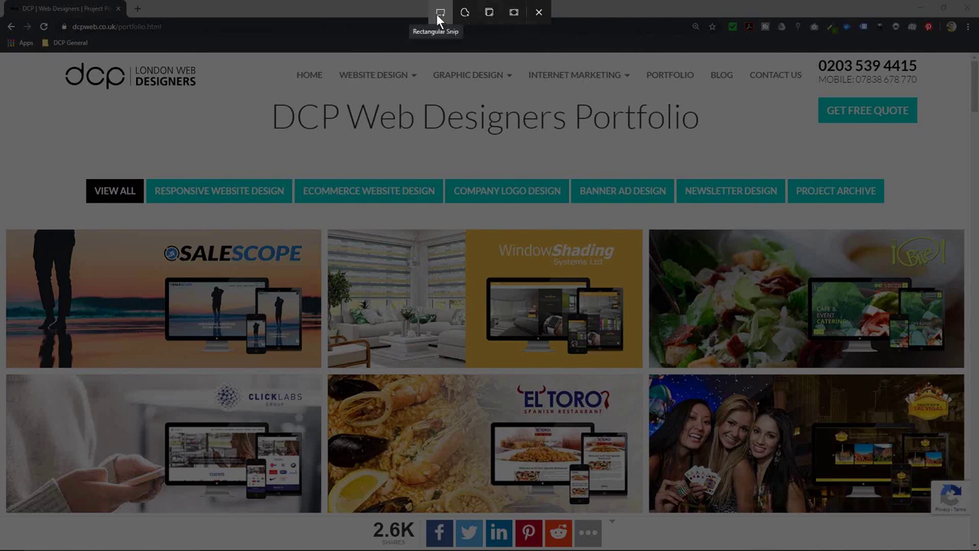
mouse_move(2, 148)
mouse_down()
mouse_move(462, 300)
mouse_move(738, 368)
mouse_move(977, 373)
mouse_up()
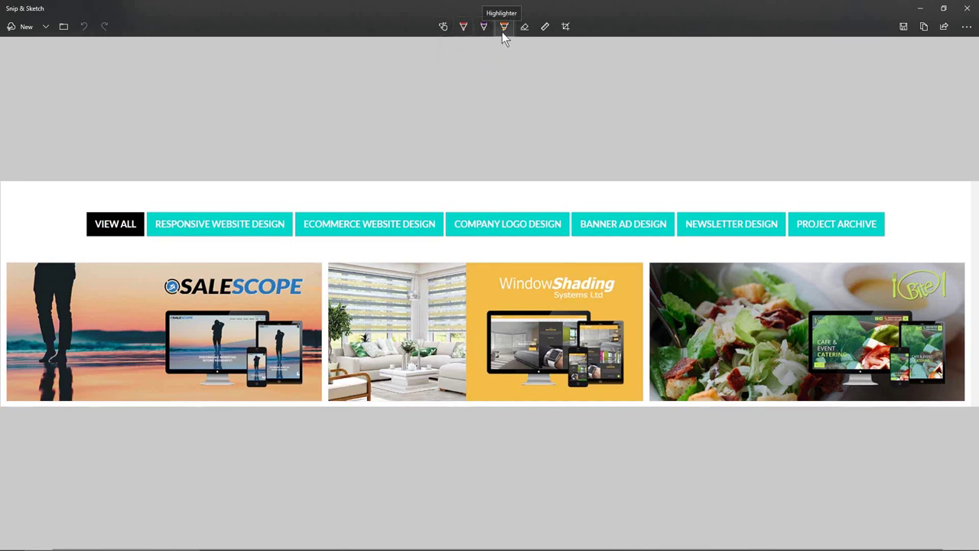
- Draw a large red cross over the SALESCOPE project image with the pen
click(464, 27)
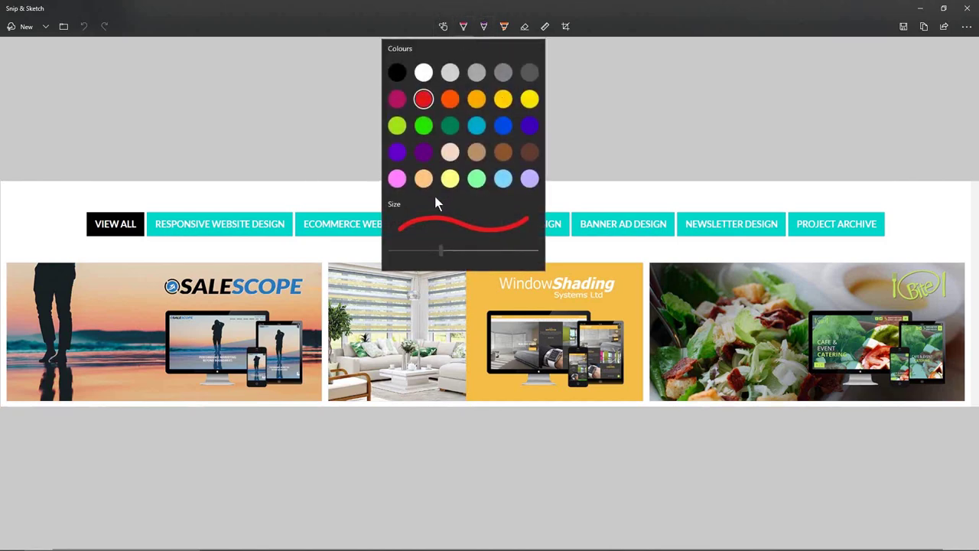
mouse_move(441, 250)
mouse_down()
mouse_move(504, 248)
mouse_move(390, 250)
mouse_move(458, 249)
mouse_move(417, 250)
mouse_move(446, 254)
mouse_up()
click(465, 27)
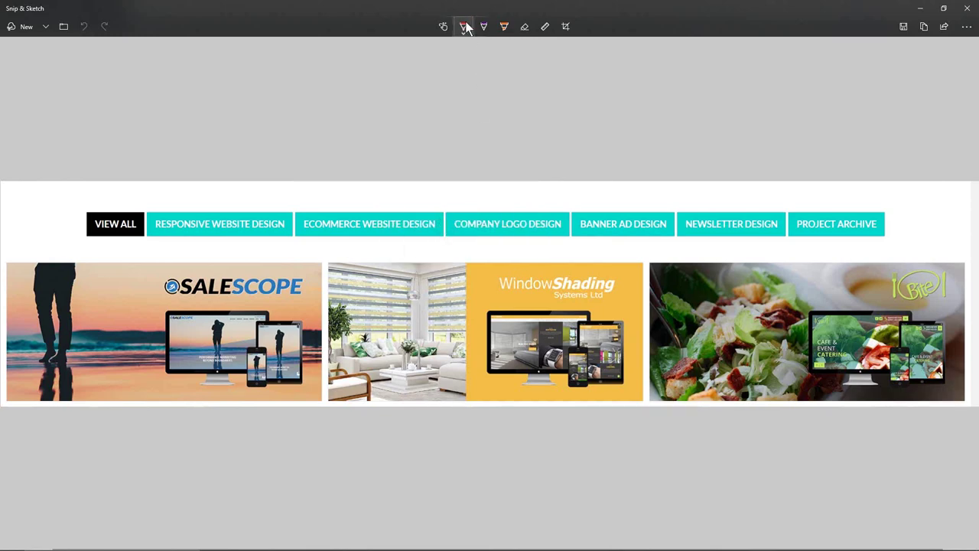
click(465, 27)
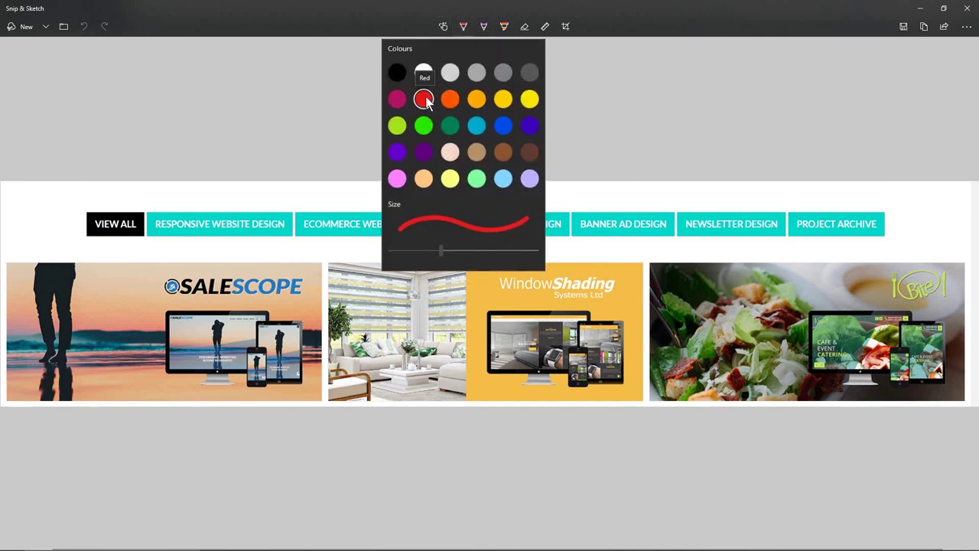
click(424, 100)
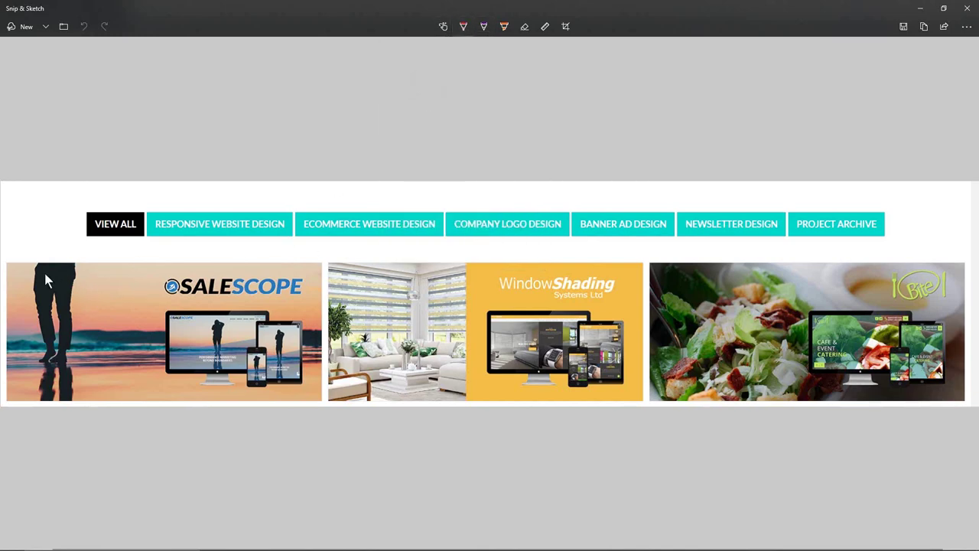
drag(29, 269, 302, 375)
drag(301, 273, 208, 302)
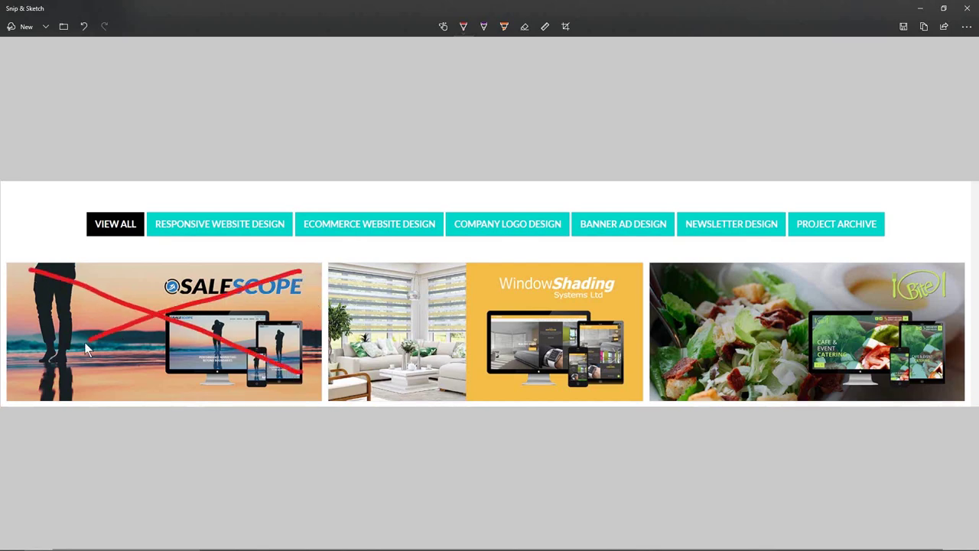
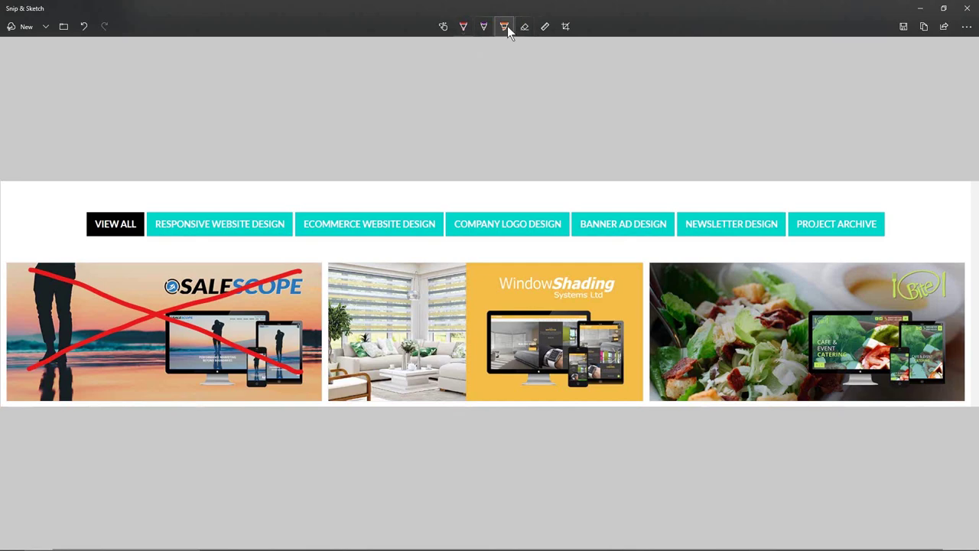
- Highlight the WindowShading Systems Ltd title with a thicker light-blue highlighter
click(506, 26)
click(505, 26)
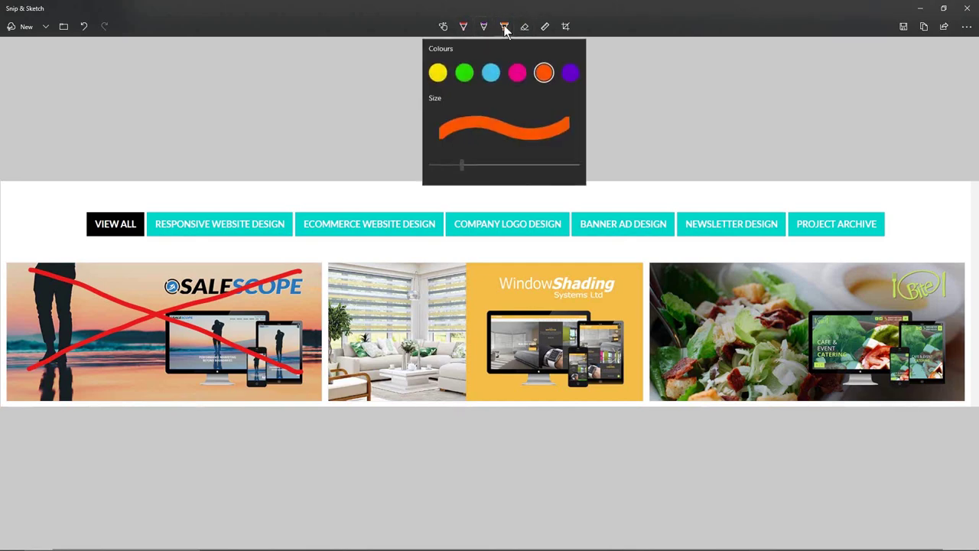
click(490, 75)
click(502, 27)
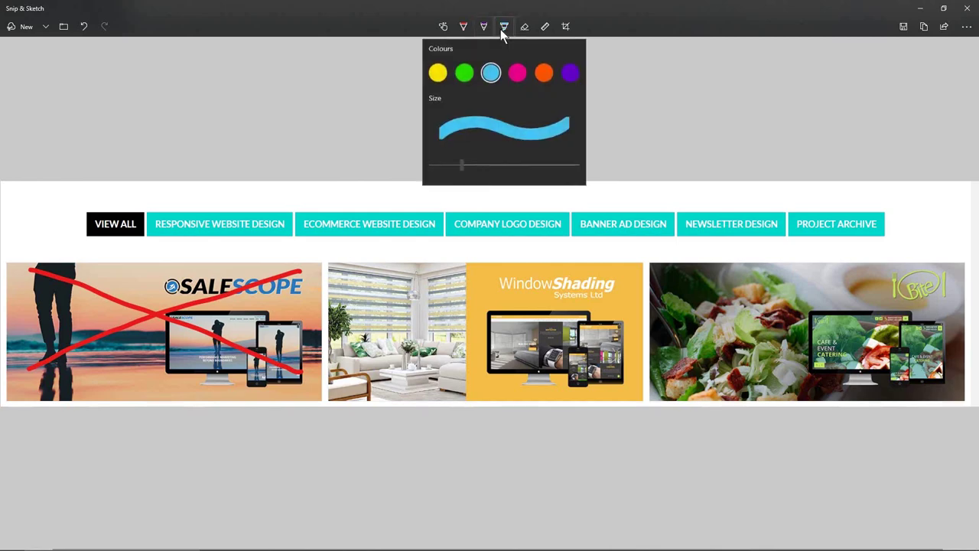
drag(461, 164, 495, 161)
click(616, 306)
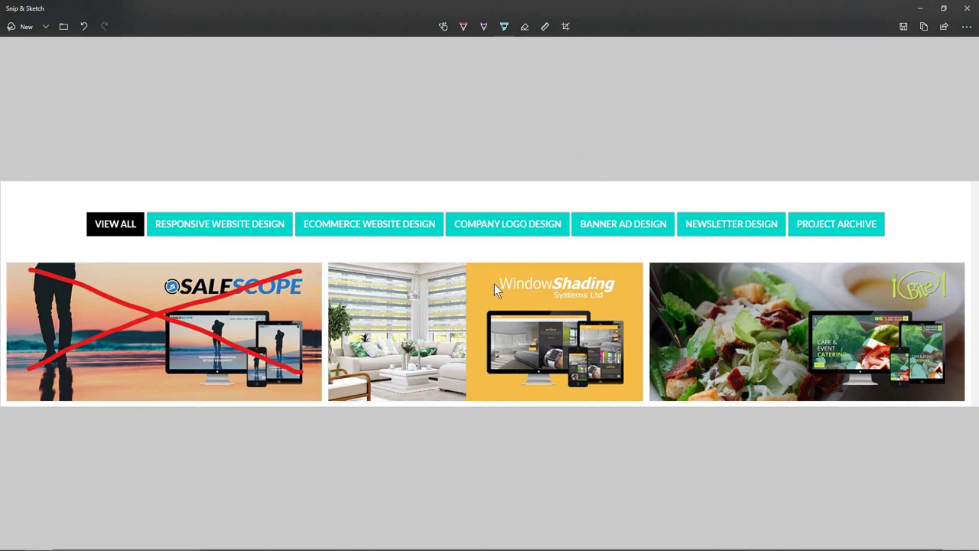
drag(620, 281, 623, 284)
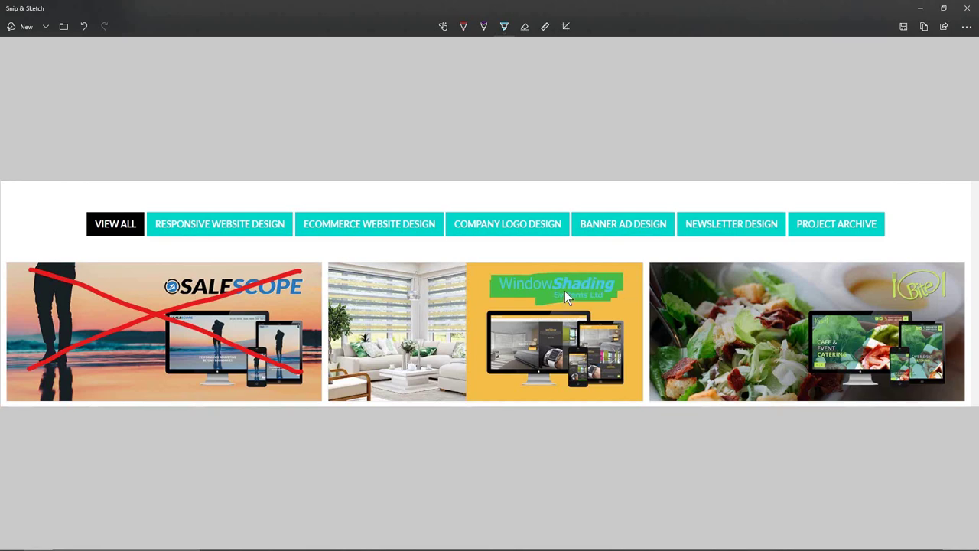
- Scribble extra light-blue highlighter strokes over the category buttons, the WindowShading image and the salad image, and remove them again
drag(483, 197, 747, 205)
mouse_move(601, 203)
mouse_down()
mouse_move(746, 196)
mouse_move(459, 193)
mouse_move(697, 183)
mouse_up()
mouse_move(821, 317)
mouse_down()
mouse_move(831, 335)
mouse_move(826, 275)
mouse_move(838, 336)
mouse_move(953, 307)
mouse_move(949, 273)
mouse_move(930, 281)
mouse_up()
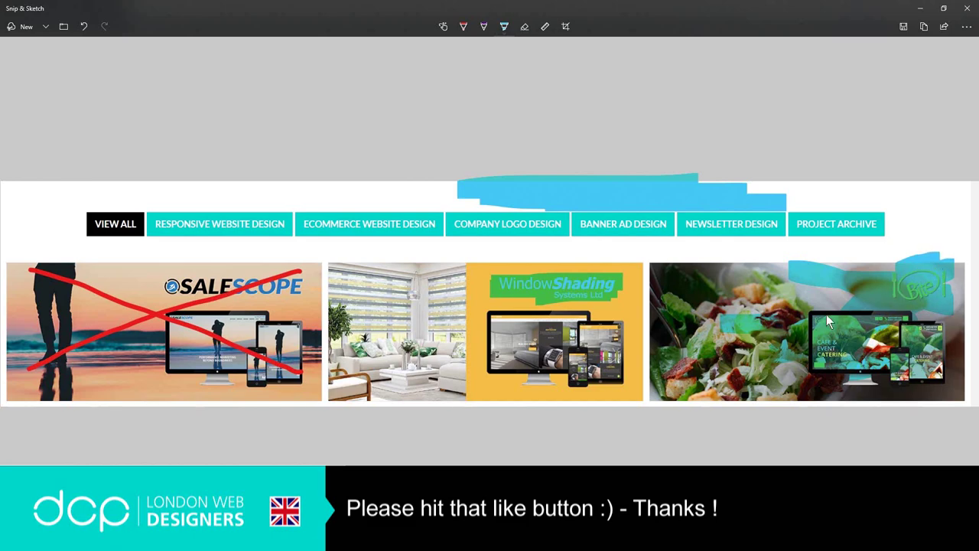
mouse_move(612, 258)
mouse_down()
mouse_move(755, 163)
mouse_move(817, 243)
mouse_move(575, 296)
mouse_move(687, 340)
mouse_up()
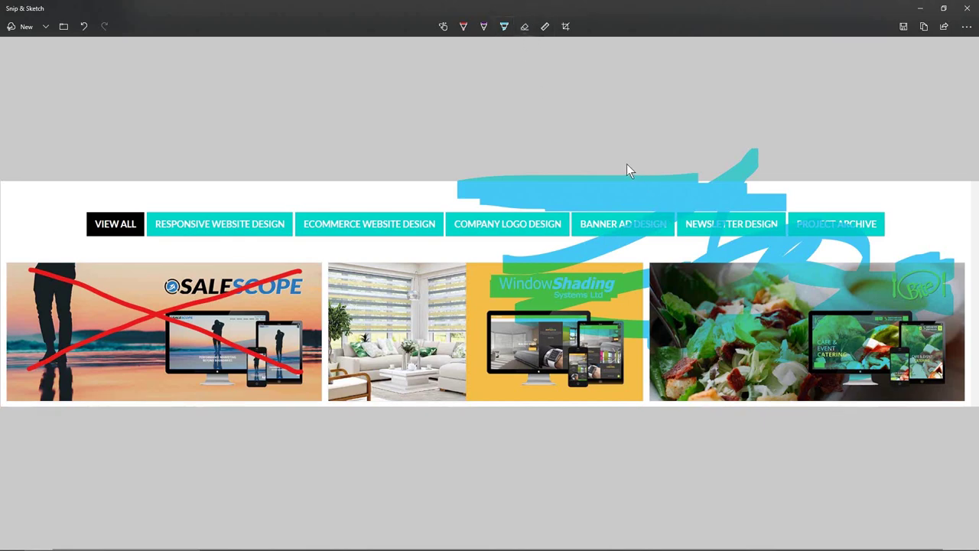
mouse_move(610, 159)
mouse_down()
mouse_move(721, 252)
mouse_move(832, 299)
mouse_move(801, 373)
mouse_up()
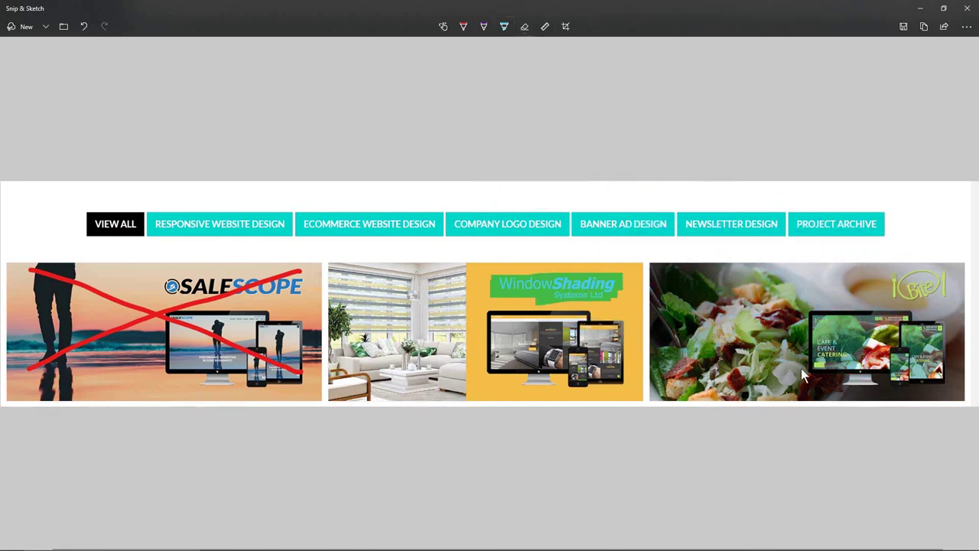
- Erase the light-blue highlight from the WindowShading title and highlight the PROJECT ARCHIVE button in orange
drag(617, 313, 564, 279)
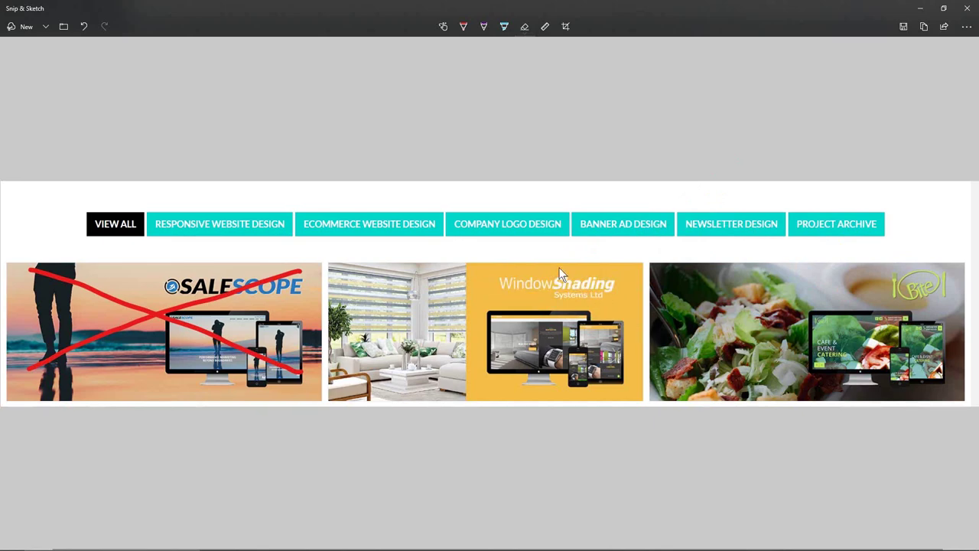
click(505, 27)
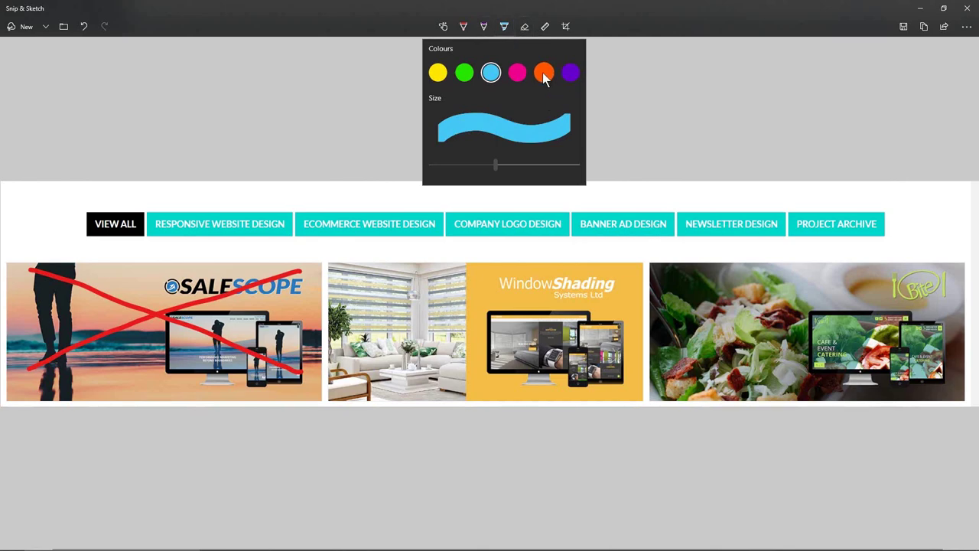
click(543, 73)
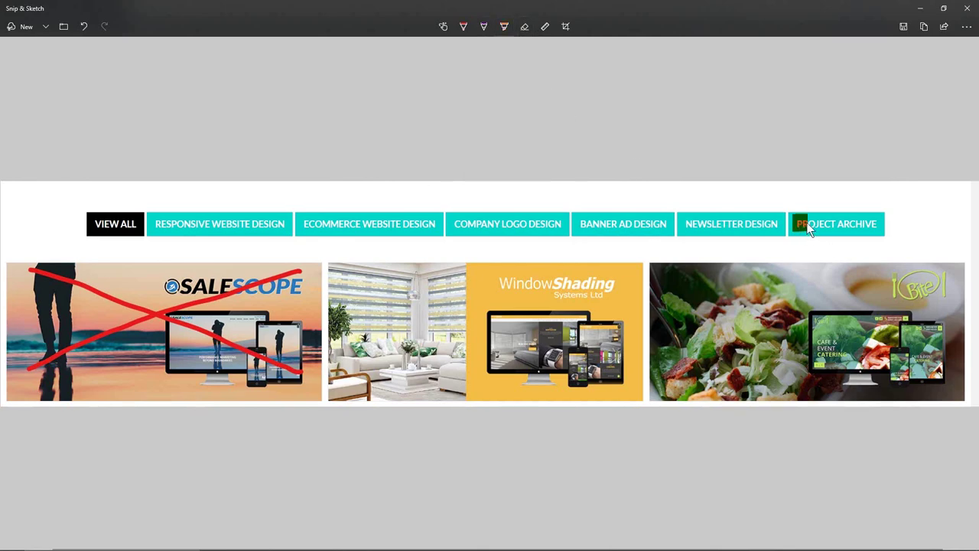
drag(874, 221, 887, 223)
- Place the ruler across the category buttons and strike out RESPONSIVE WEBSITE DESIGN along it with a purple pen of size 5
click(547, 28)
drag(475, 118, 383, 247)
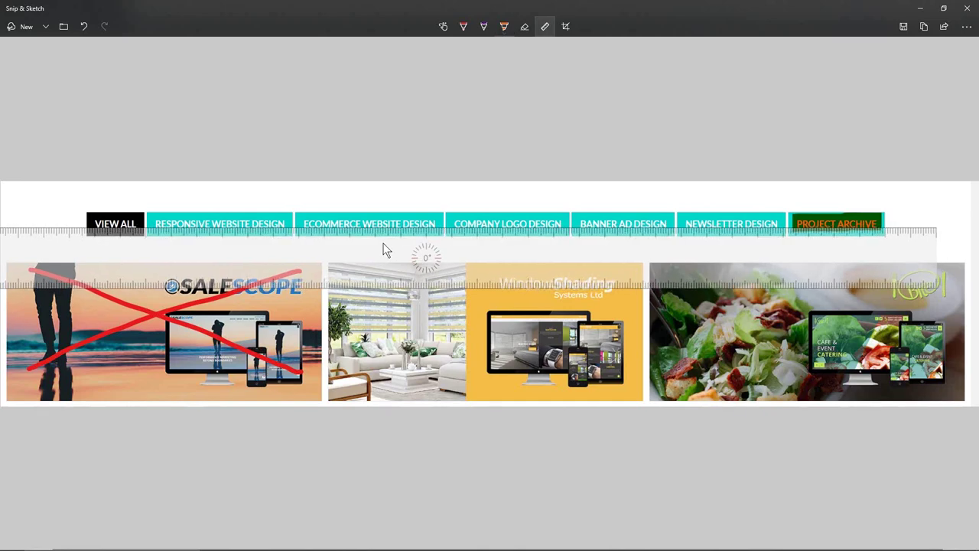
click(466, 28)
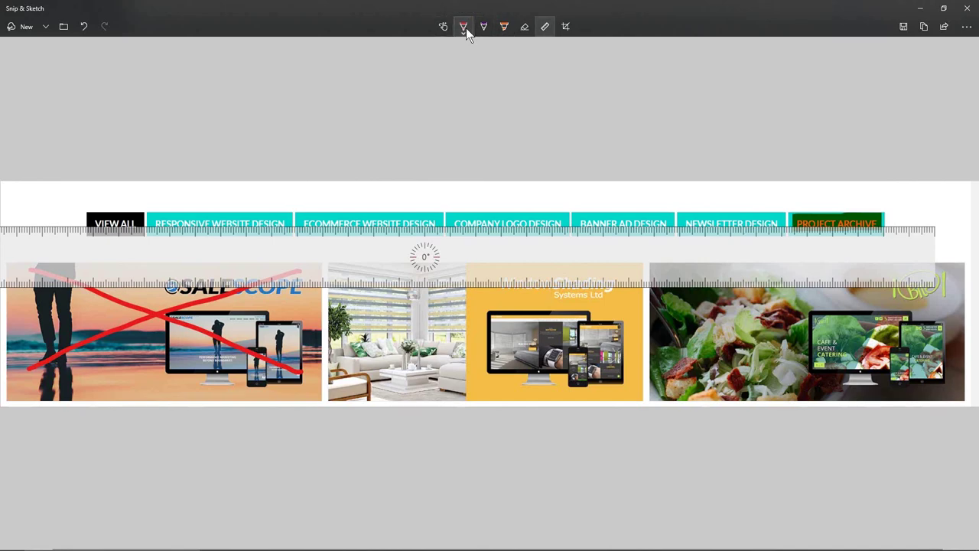
click(462, 24)
drag(435, 247, 413, 250)
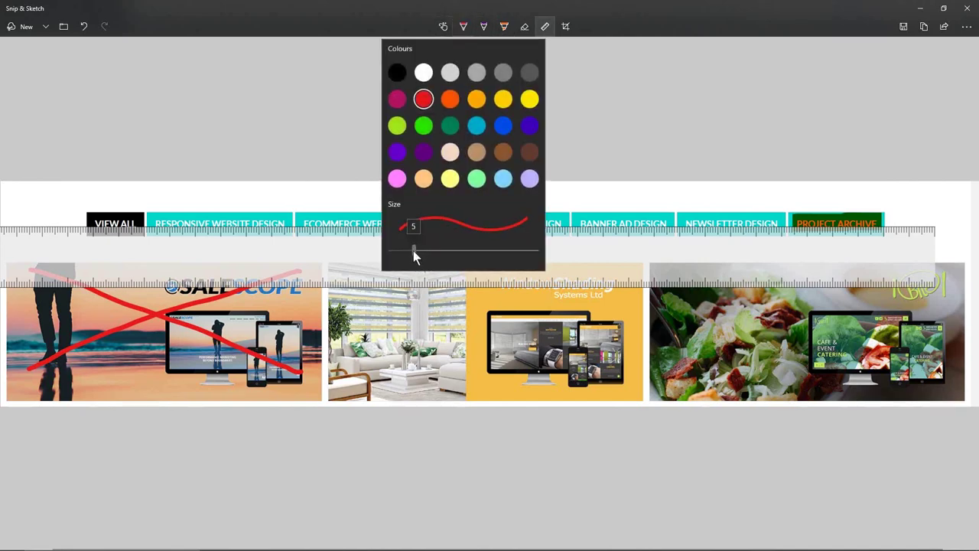
click(463, 27)
click(393, 151)
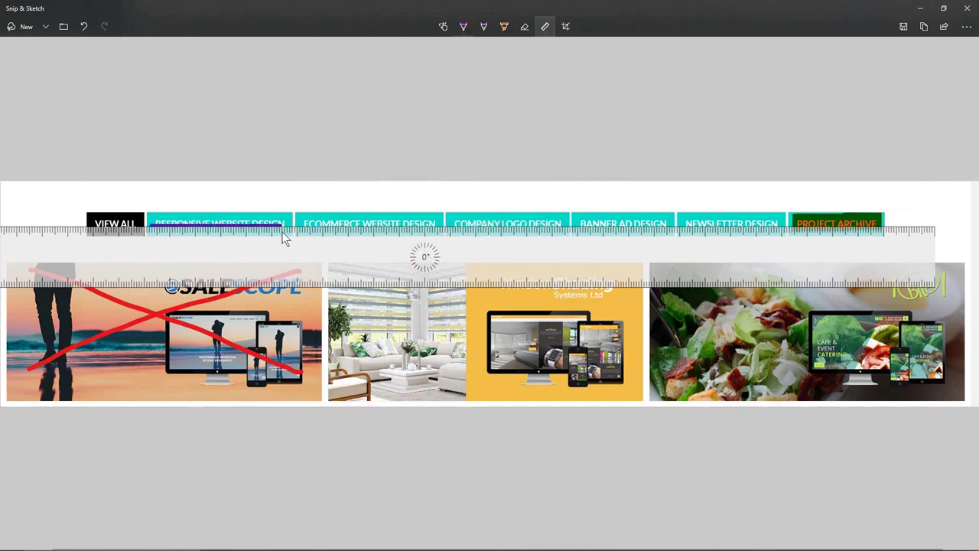
- Reposition the ruler over the WindowShading Systems Ltd title and strike out both lines of it with straight purple strokes
drag(348, 243, 346, 382)
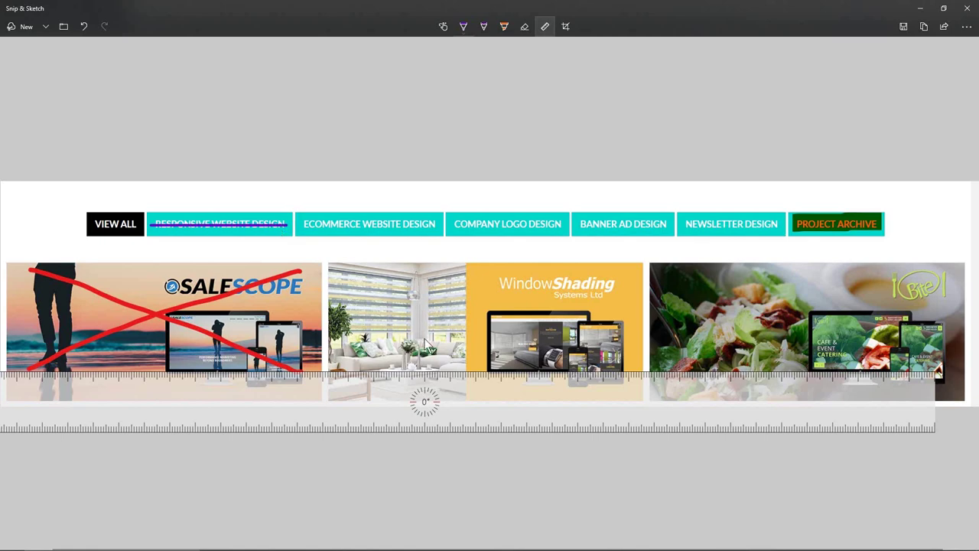
drag(421, 399, 469, 315)
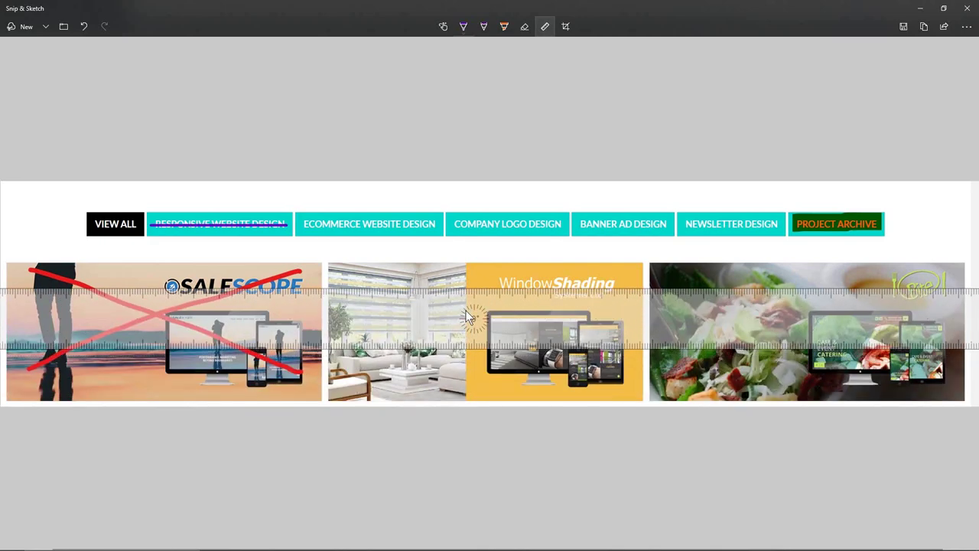
mouse_move(494, 281)
mouse_down()
mouse_move(608, 286)
mouse_move(584, 311)
mouse_move(584, 300)
mouse_move(573, 376)
mouse_up()
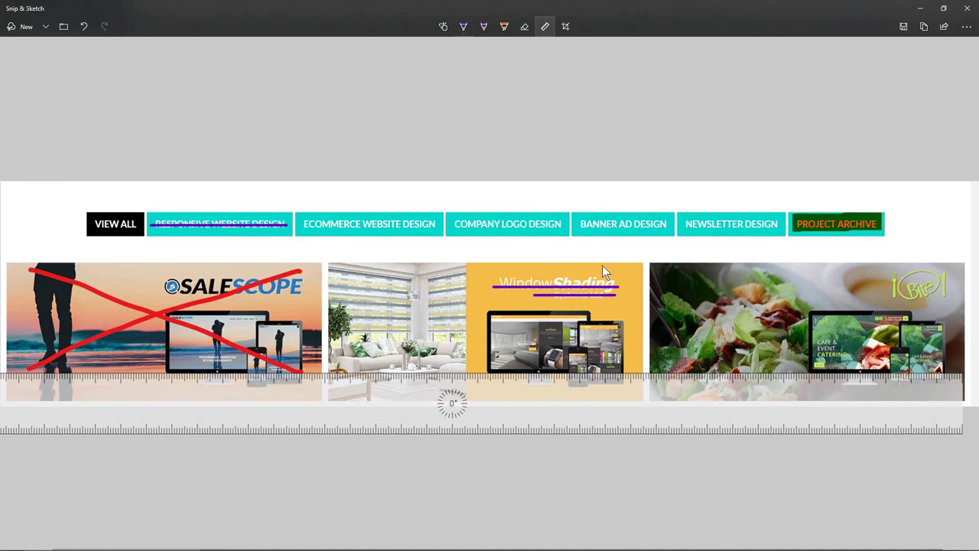
- Replace the ruler with the protractor and place it over the room photo near the middle of the snip
click(544, 26)
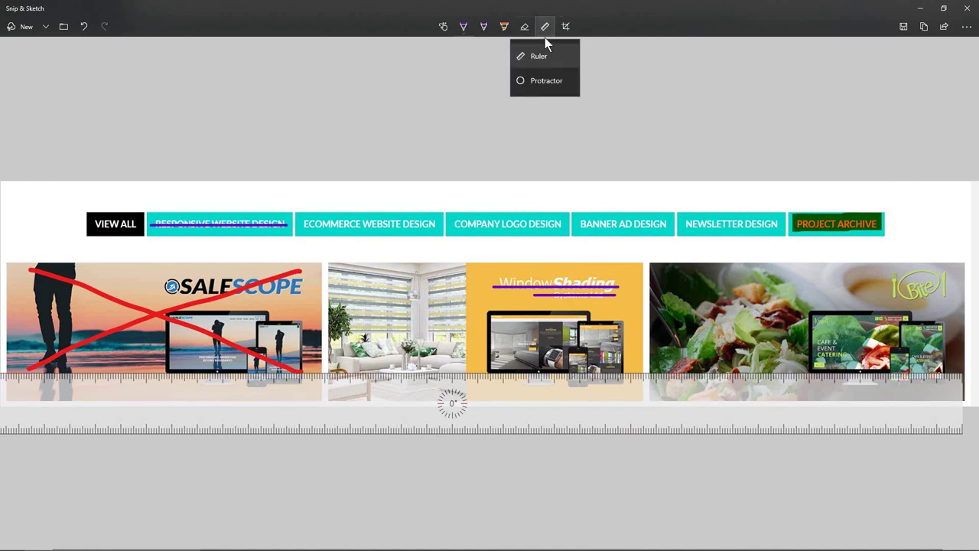
click(547, 82)
drag(165, 157, 465, 254)
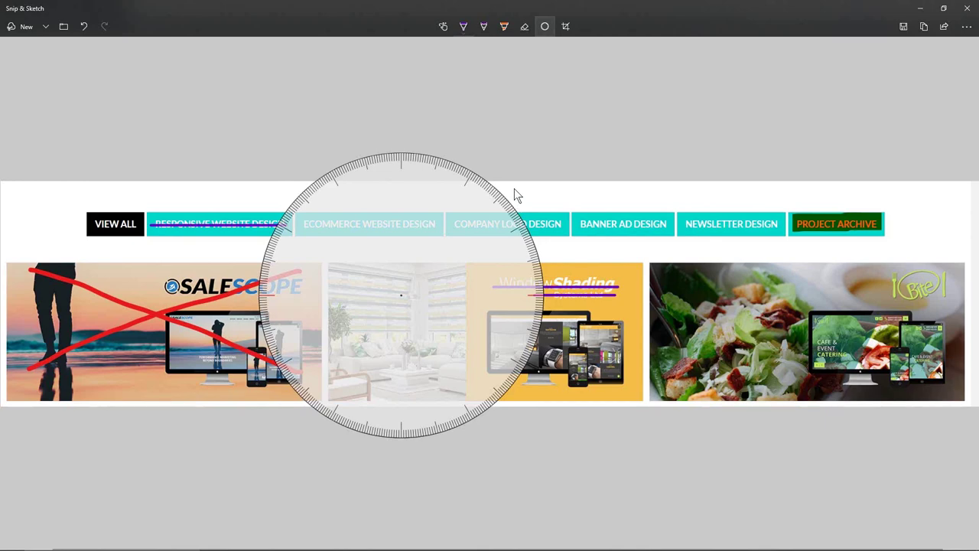
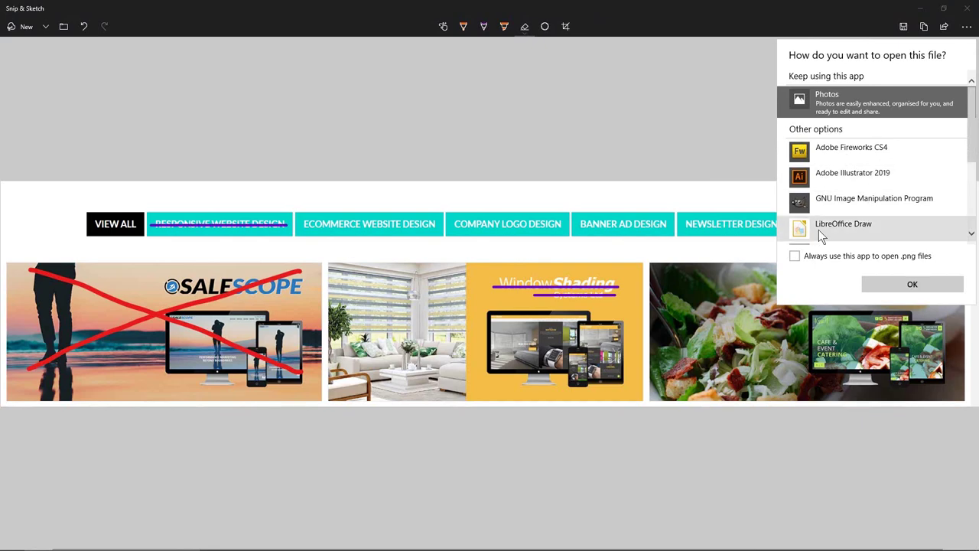
- Open the annotated snip in Adobe Fireworks CS4
click(835, 148)
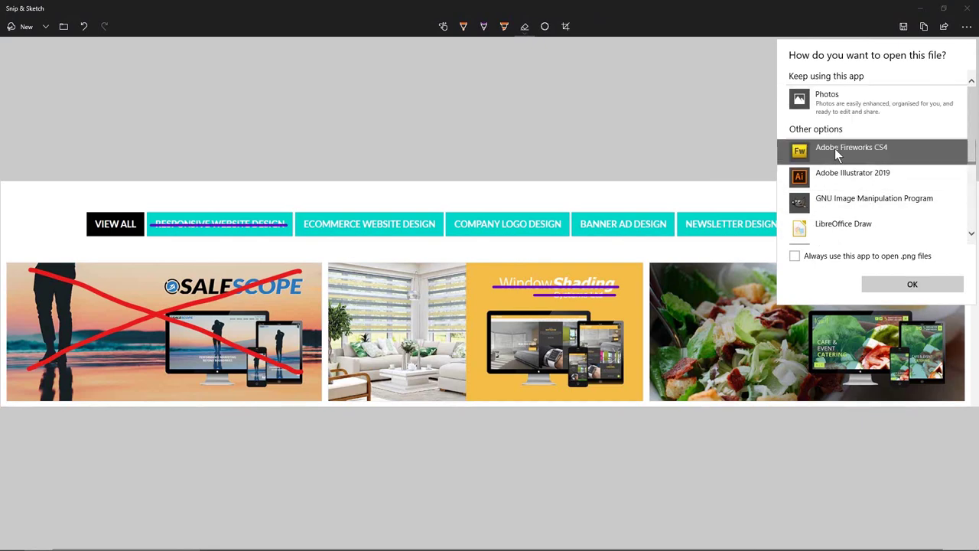
double_click(832, 153)
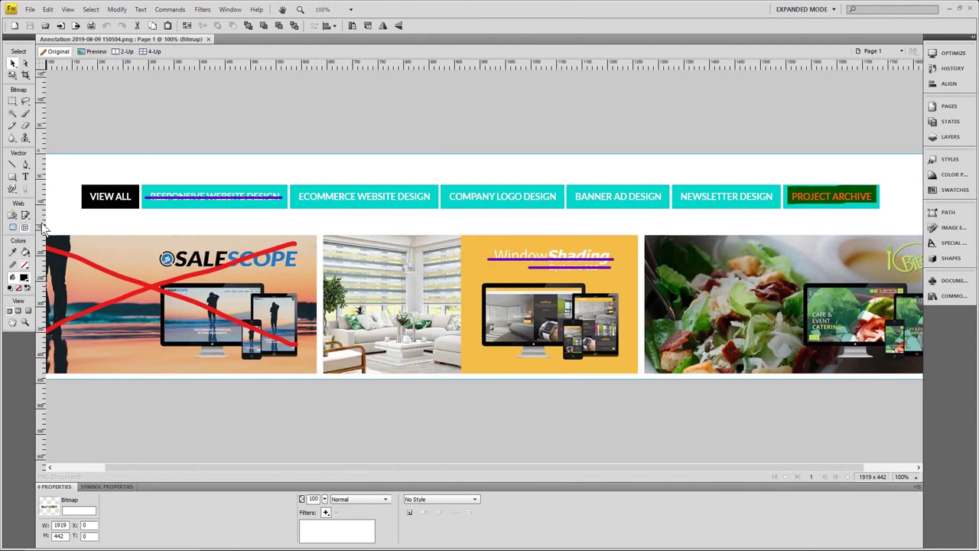
- Draw an unfilled #00FF00 rectangle of about 308 × 91 px around the ECOMMERCE WEBSITE DESIGN button, with a stroke size of 14
click(12, 176)
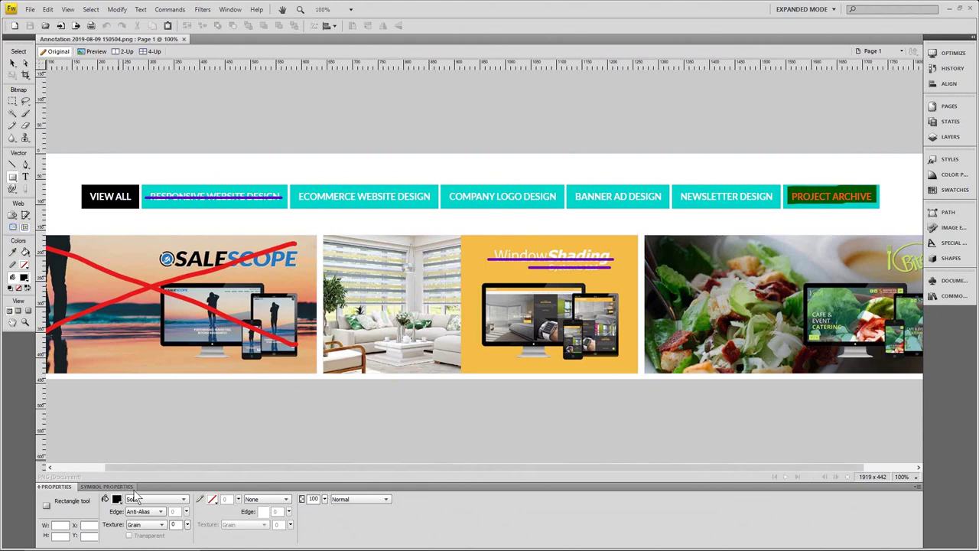
click(212, 499)
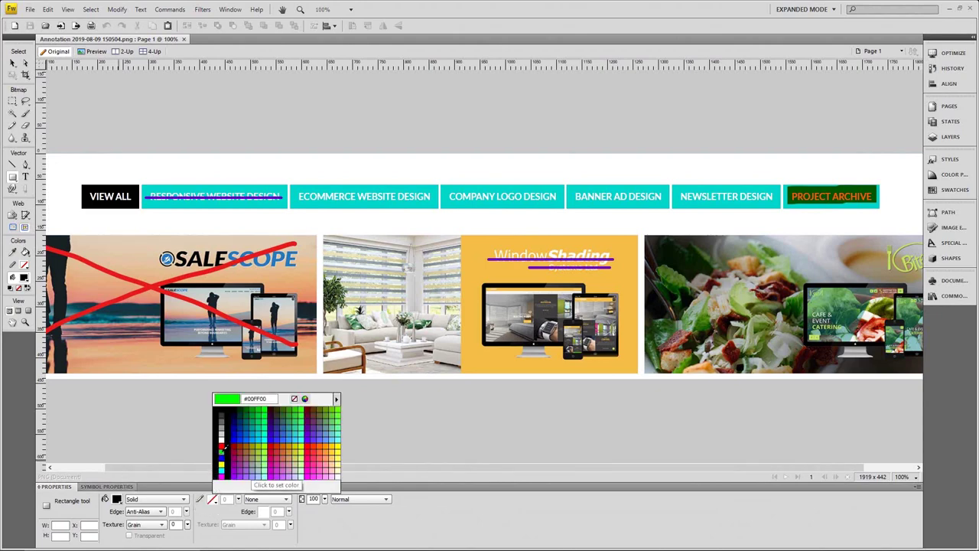
click(222, 450)
click(116, 499)
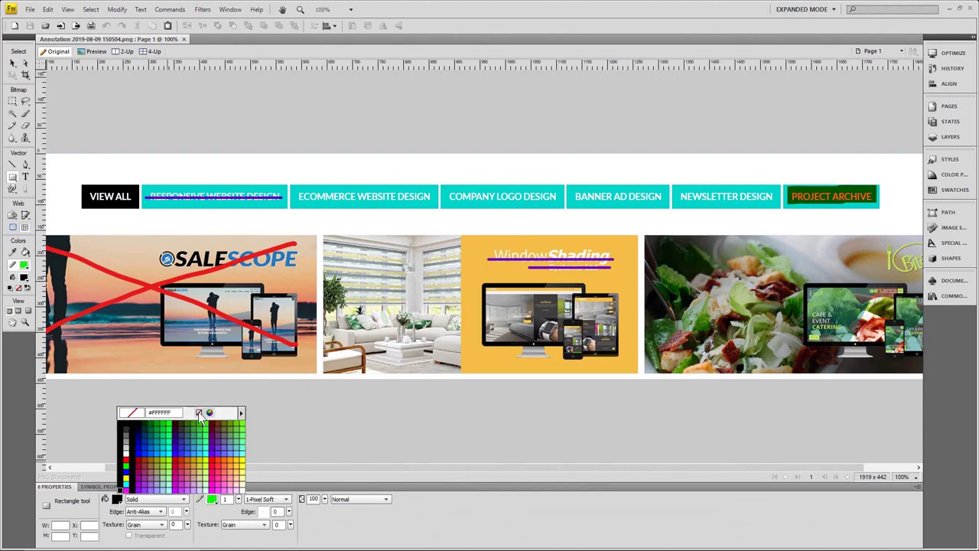
click(200, 414)
drag(238, 498, 240, 490)
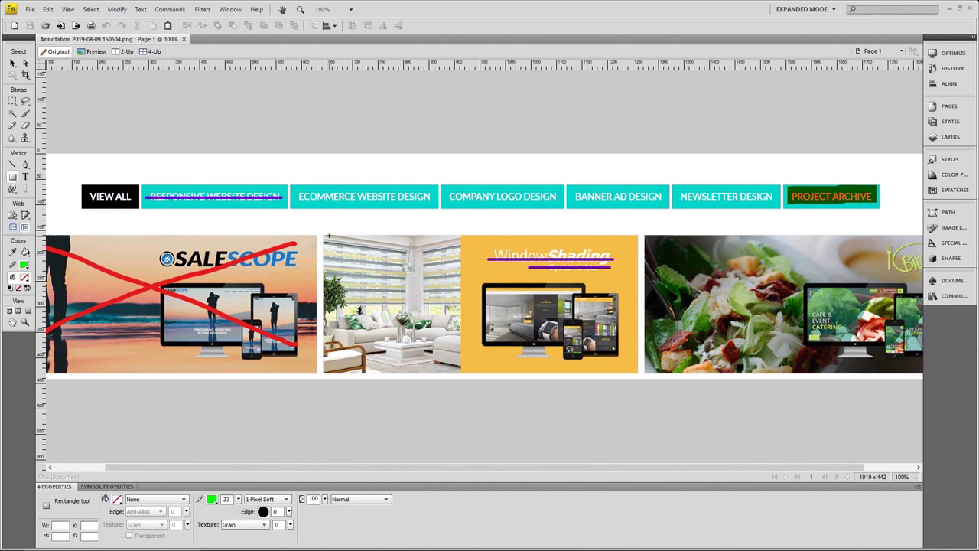
drag(284, 177, 441, 222)
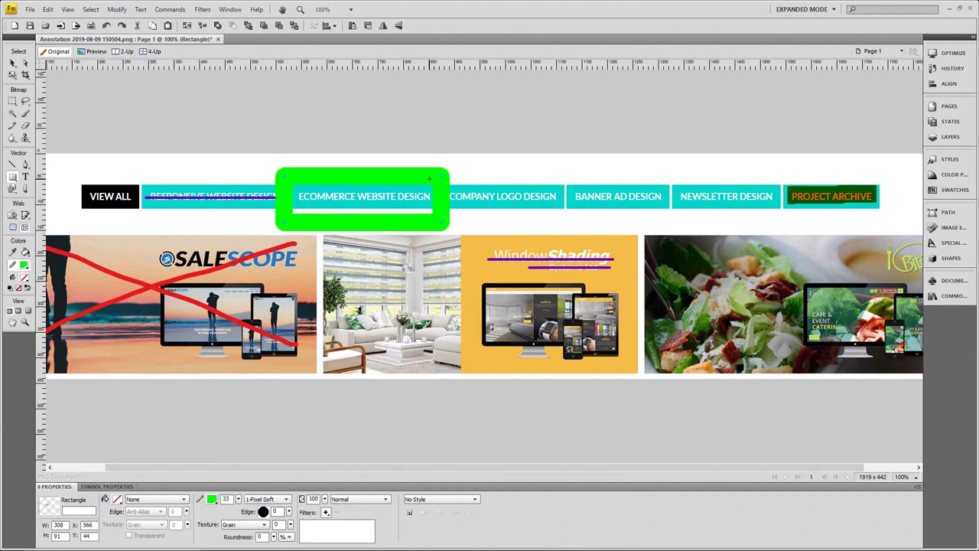
drag(238, 499, 243, 514)
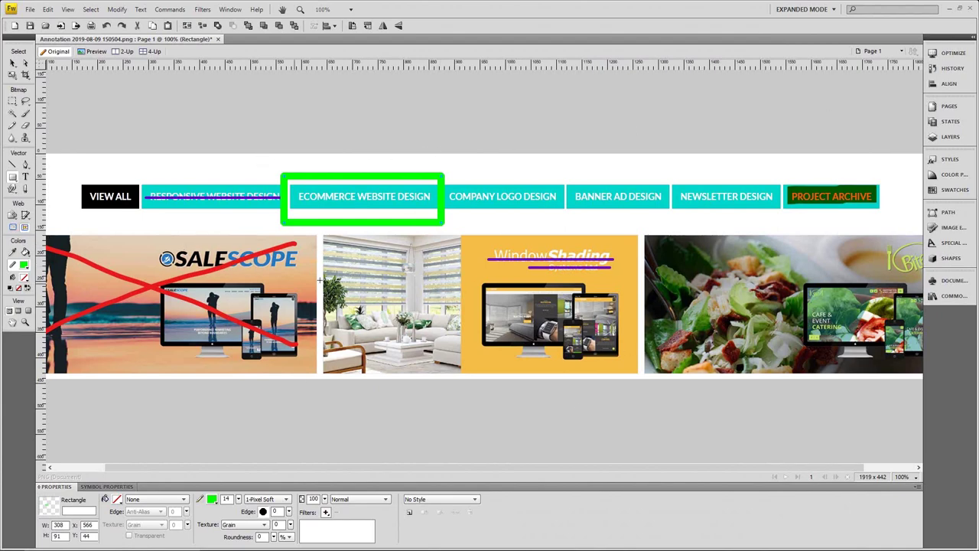
- Close Fireworks without saving the changes, then look briefly at the Chrome portfolio page and return to Snip & Sketch
click(972, 7)
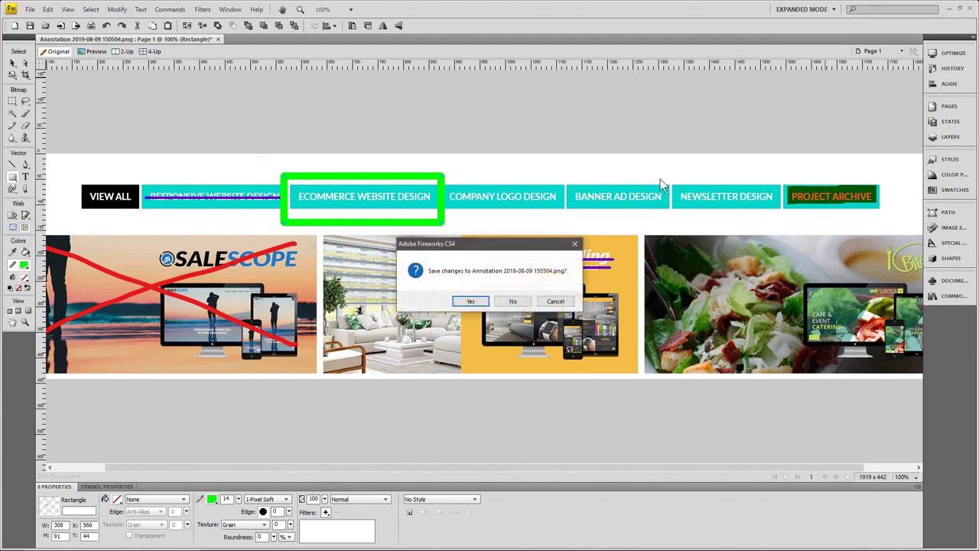
click(511, 302)
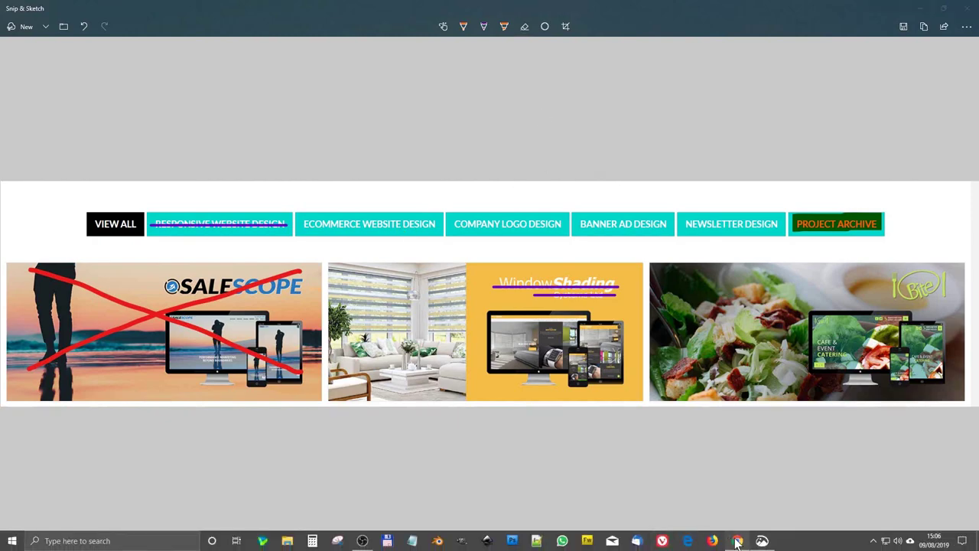
click(967, 8)
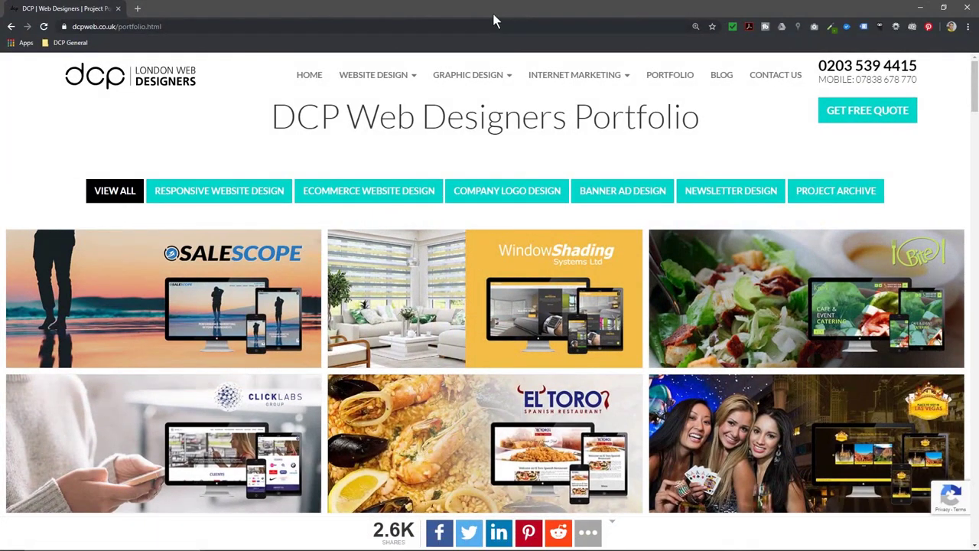
click(919, 7)
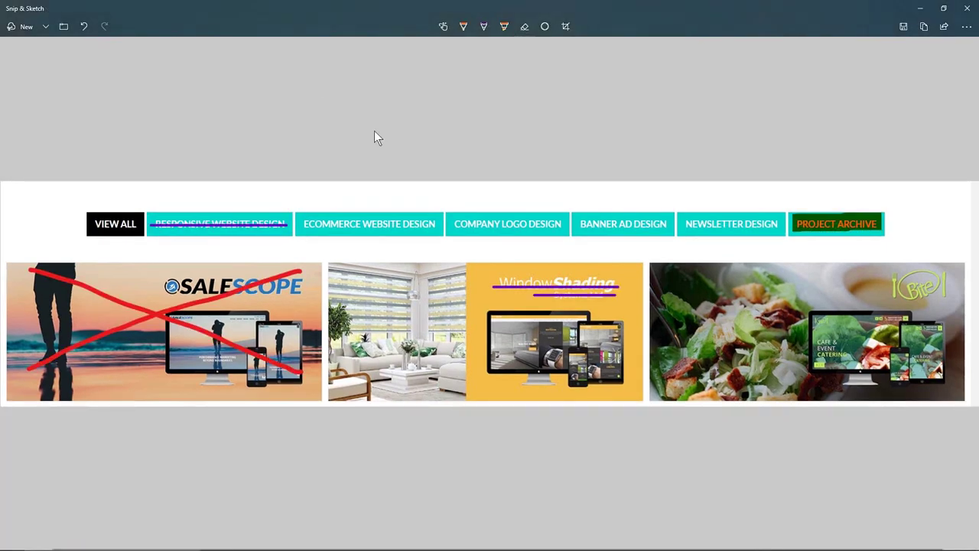
- Try an immediate new snip and a 3-second delayed snip over the Chrome portfolio page, cancelling both
click(23, 29)
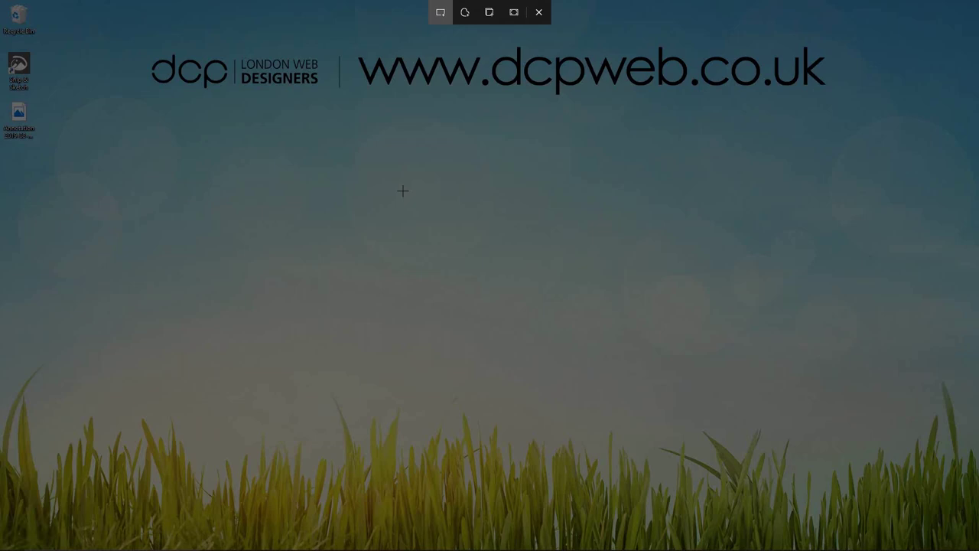
click(538, 16)
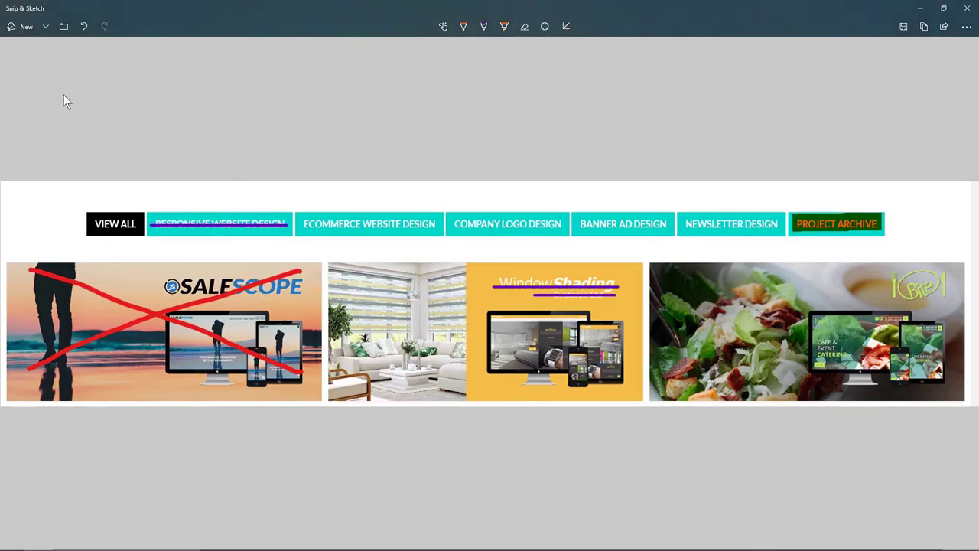
click(46, 26)
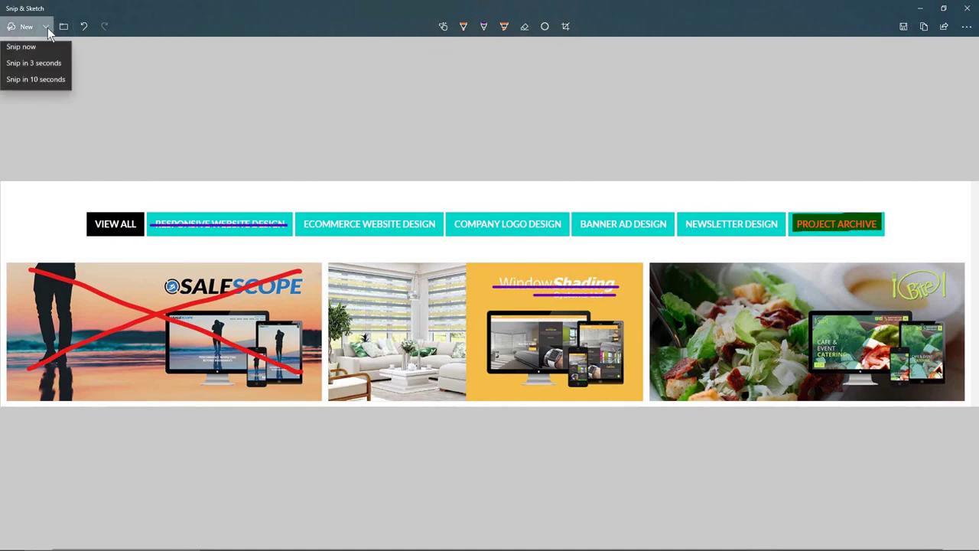
click(35, 68)
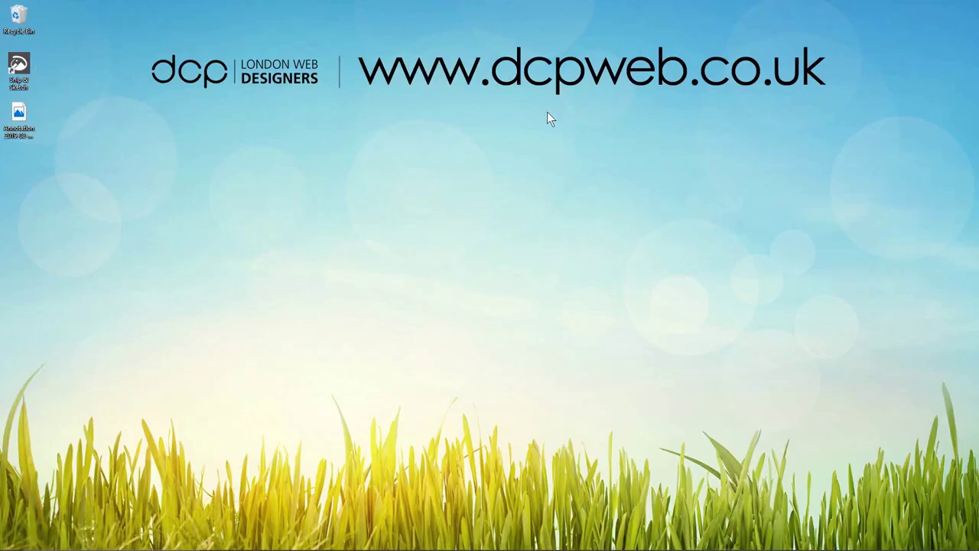
click(739, 541)
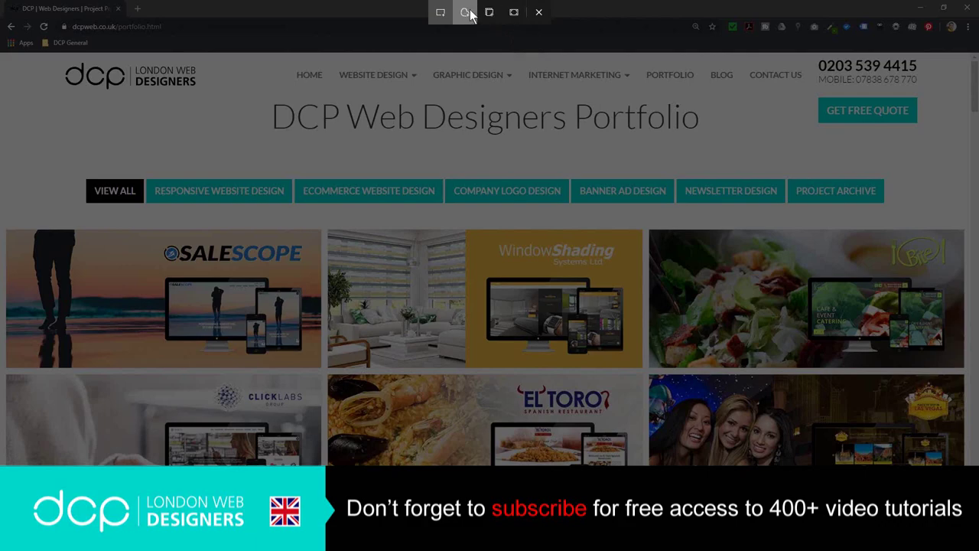
click(539, 13)
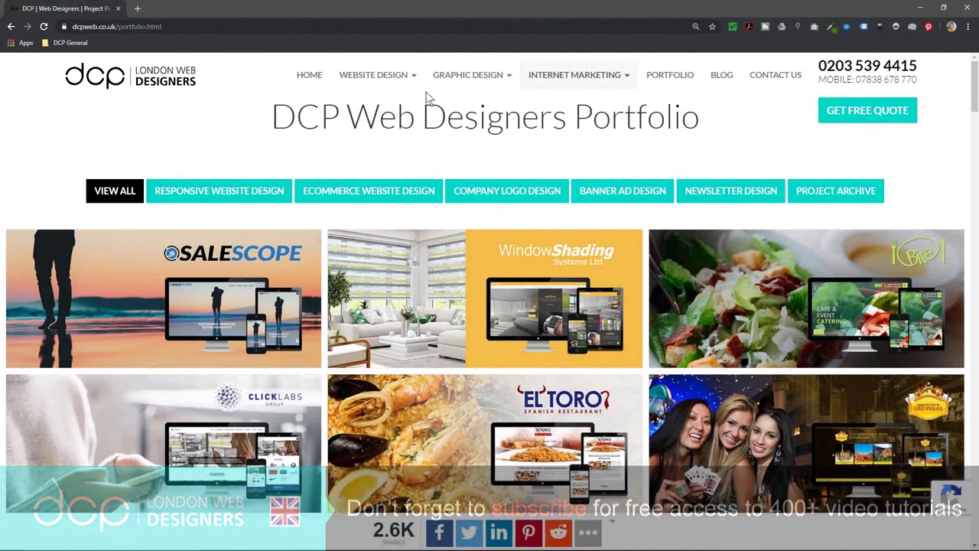
- Open the website's Company Logo Design page and bring the Logo Design Special Offers section into view
mouse_move(467, 74)
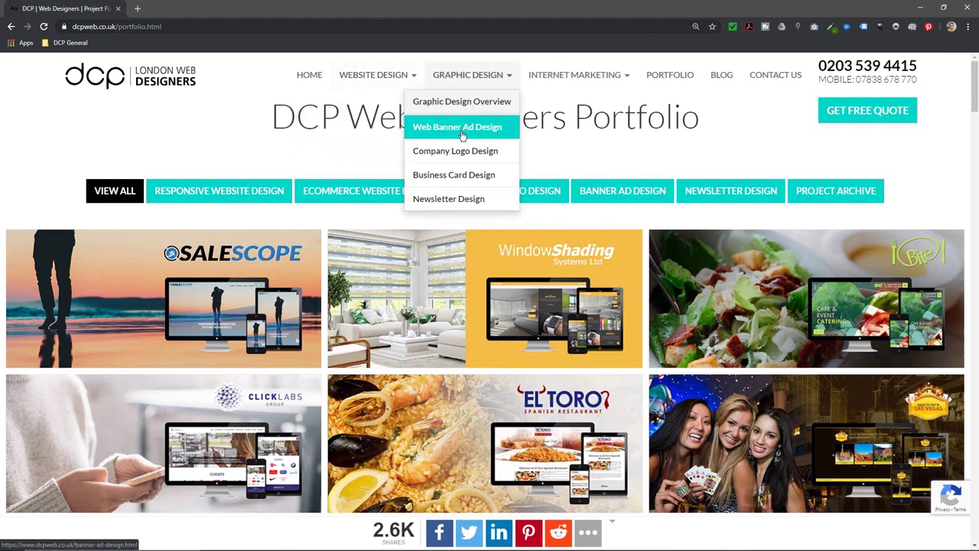
click(451, 155)
scroll(475, 218, down, 10)
scroll(482, 223, up, 2)
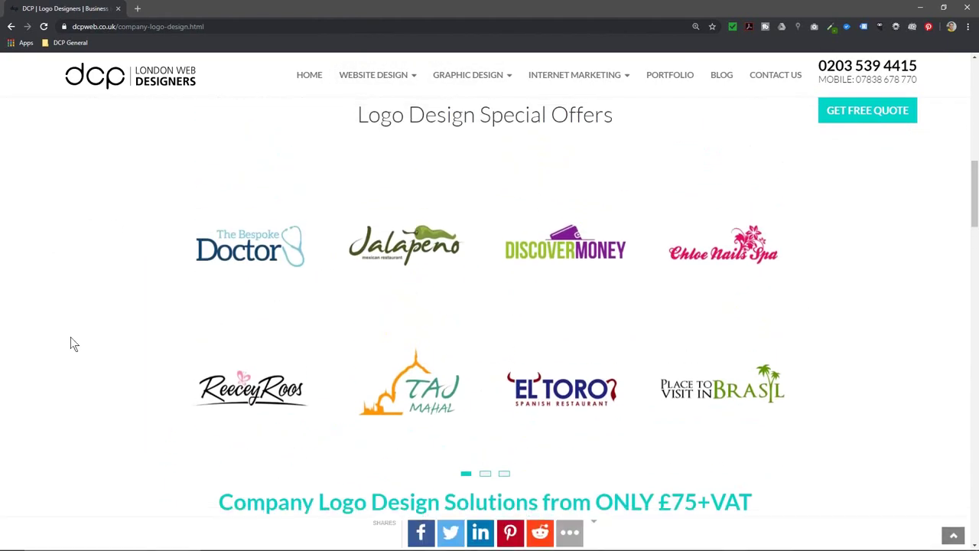
- Take a 3-second delayed freeform snip around The Bespoke Doctor logo on the Chrome logo design page
click(921, 9)
click(46, 28)
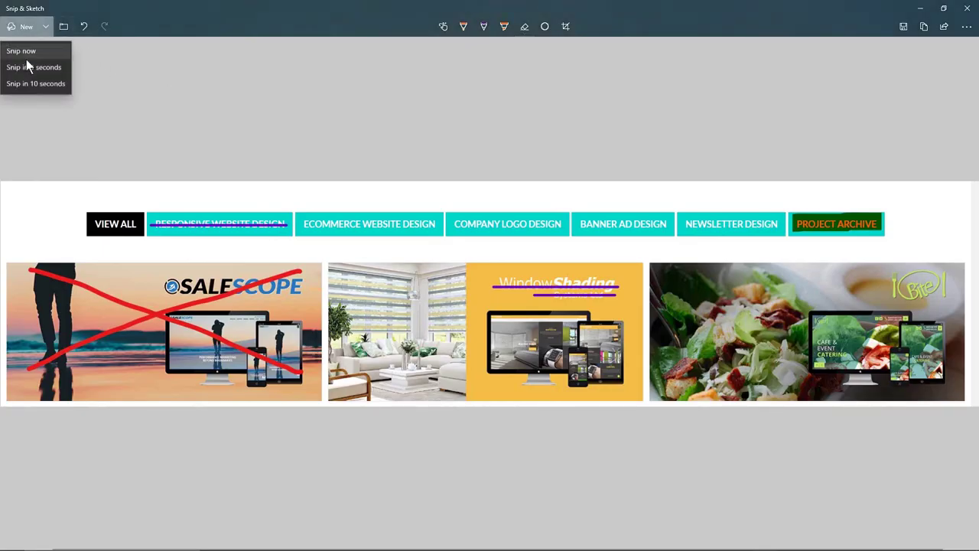
click(26, 68)
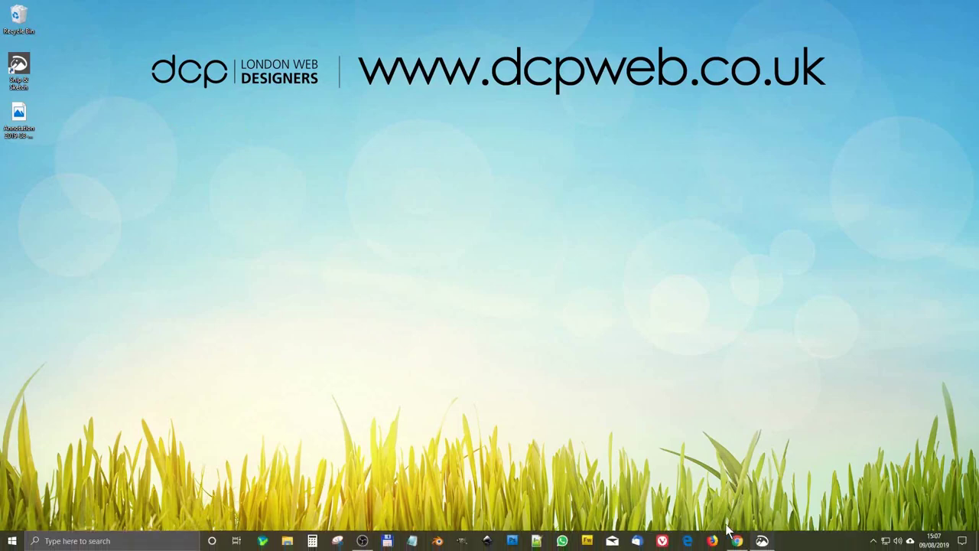
click(737, 543)
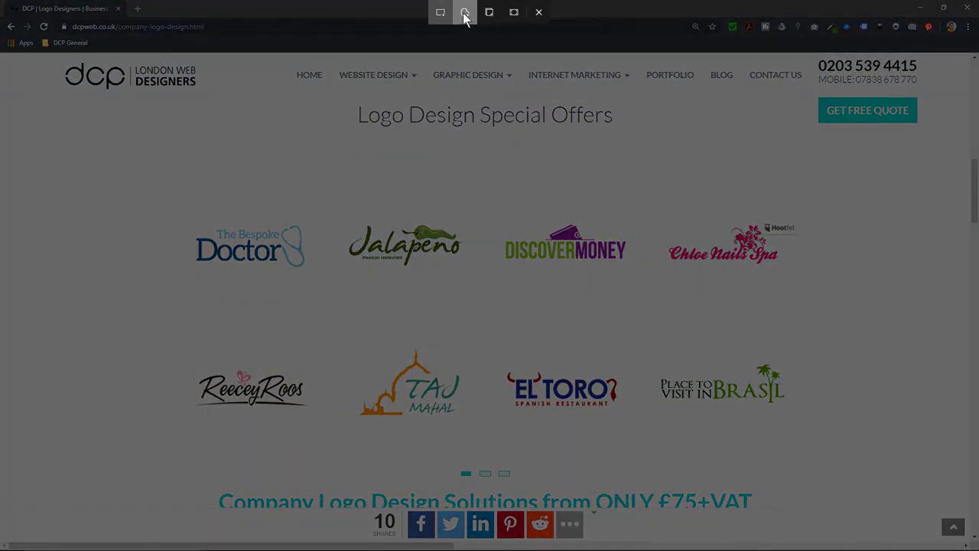
click(465, 16)
mouse_move(181, 194)
mouse_down()
mouse_move(312, 197)
mouse_move(325, 208)
mouse_move(330, 275)
mouse_move(301, 307)
mouse_move(192, 311)
mouse_move(154, 254)
mouse_move(181, 191)
mouse_up()
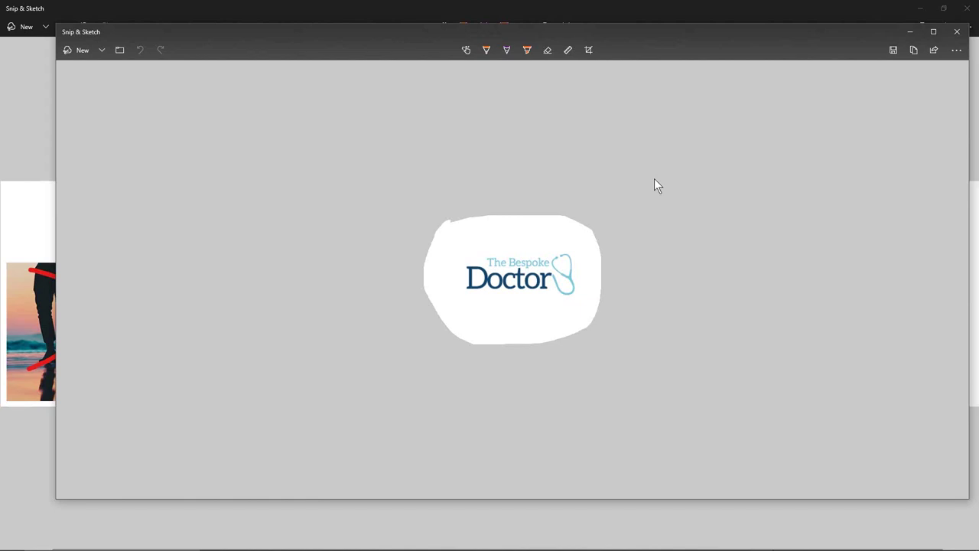
- Save the freeform snip to the Desktop as Annotation 2019-08-09 150820.png, then close it and show the desktop
click(893, 51)
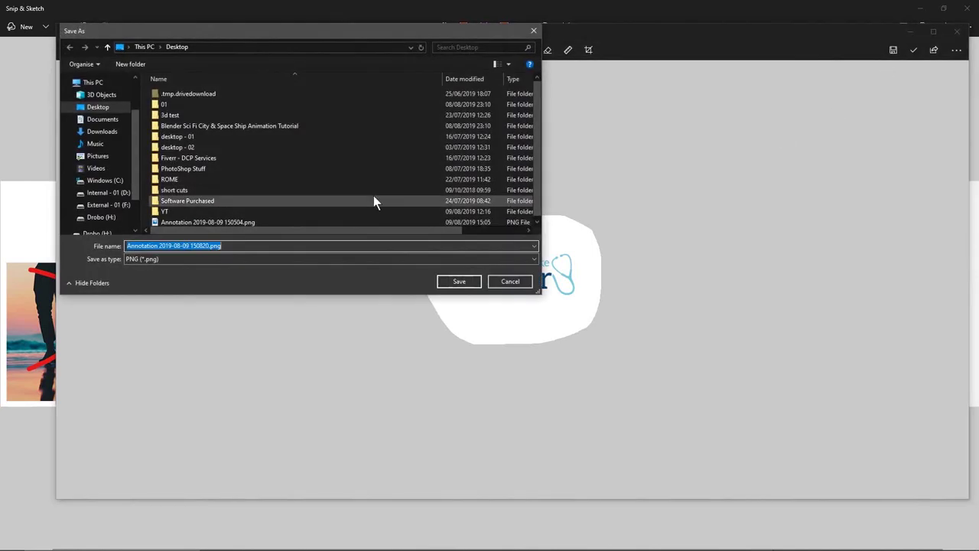
click(460, 281)
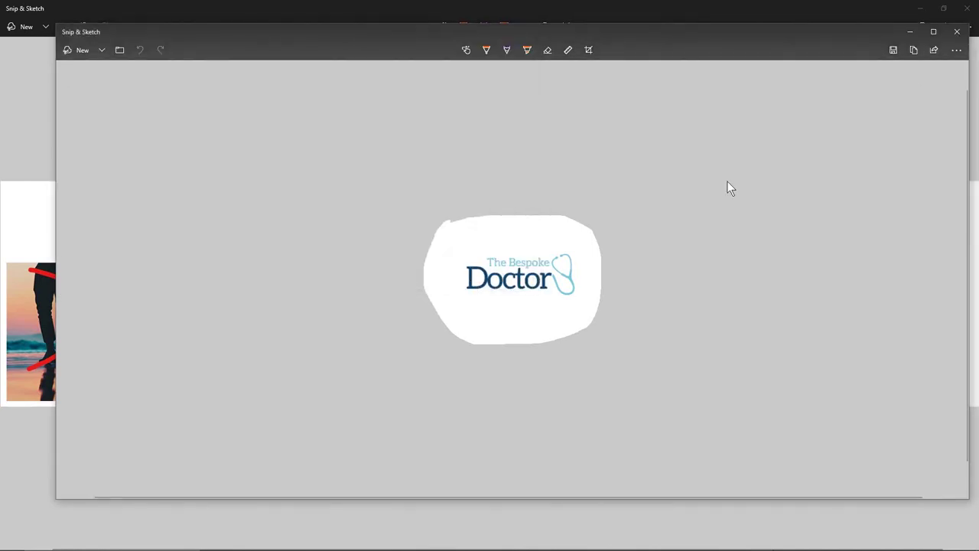
click(956, 31)
click(921, 7)
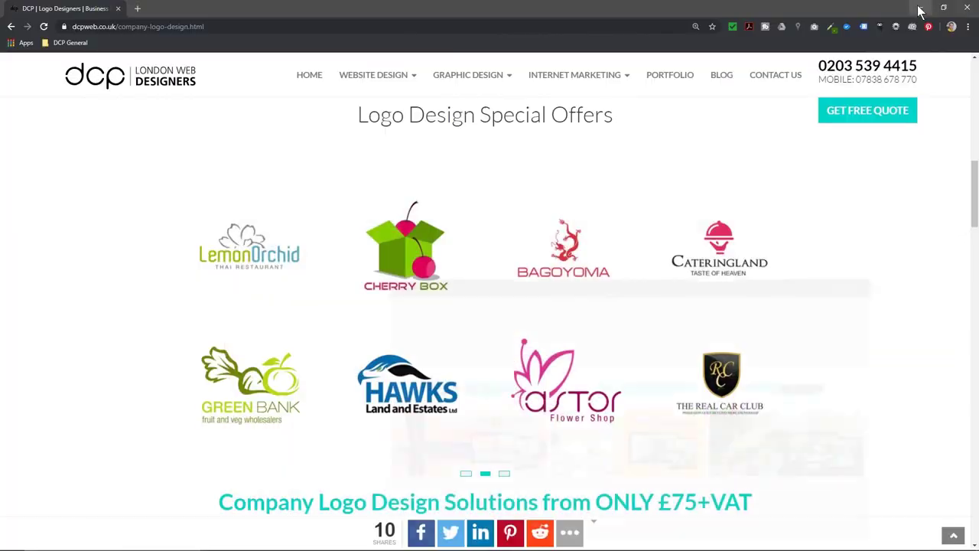
key(super+d)
- Open the saved freeform snip from the desktop in Photos to check its shape, closing the viewer each time
double_click(11, 166)
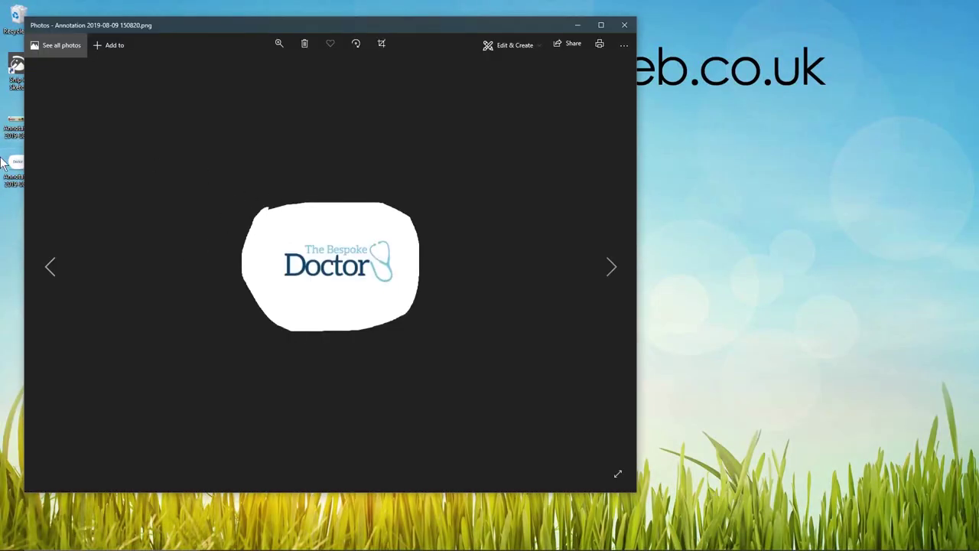
click(624, 25)
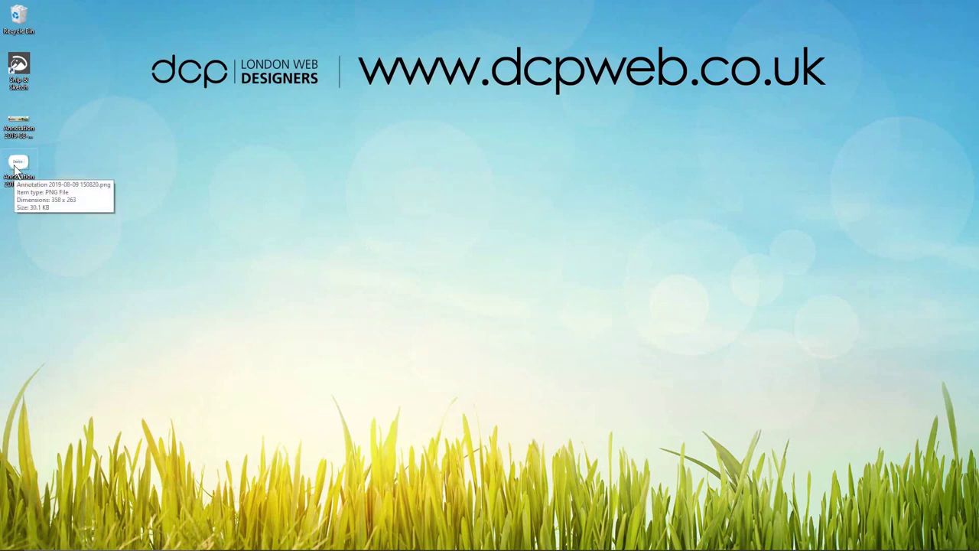
click(11, 168)
double_click(11, 169)
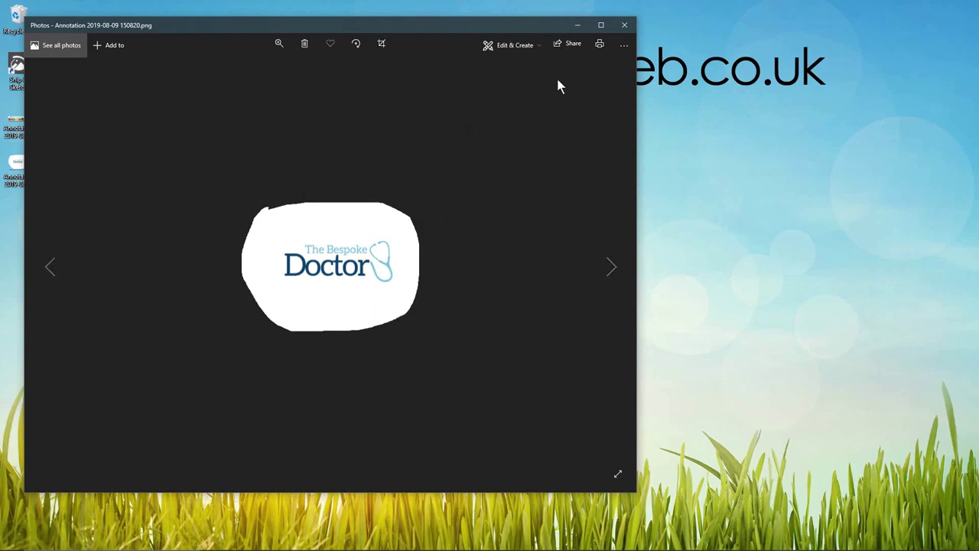
click(625, 24)
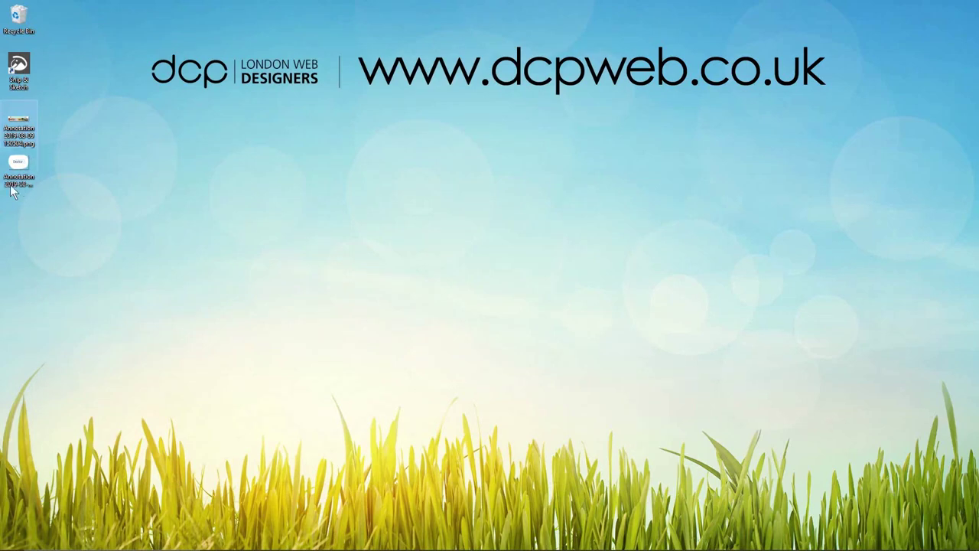
- Reopen Snip & Sketch and capture the Chrome window with a 3-second delayed window snip over the page's logo grid
mouse_move(490, 550)
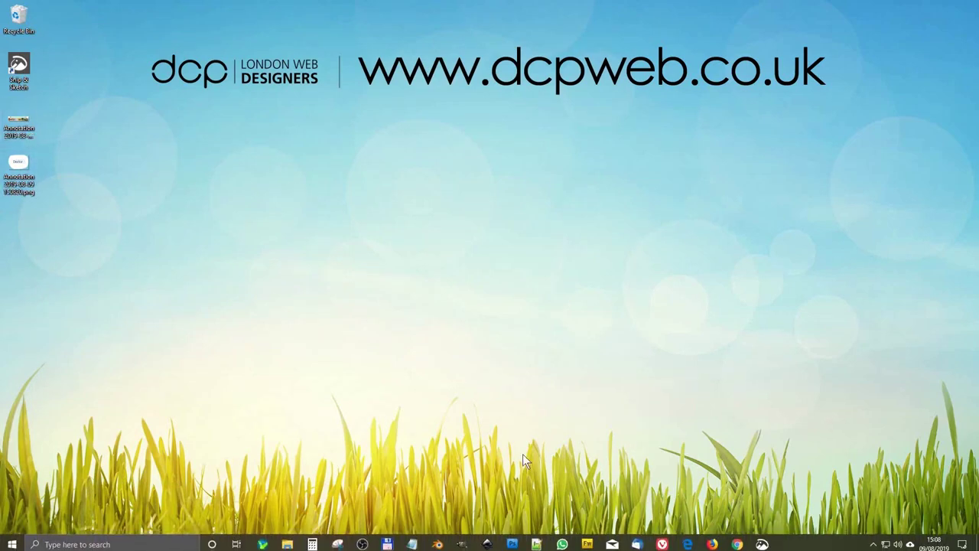
double_click(26, 65)
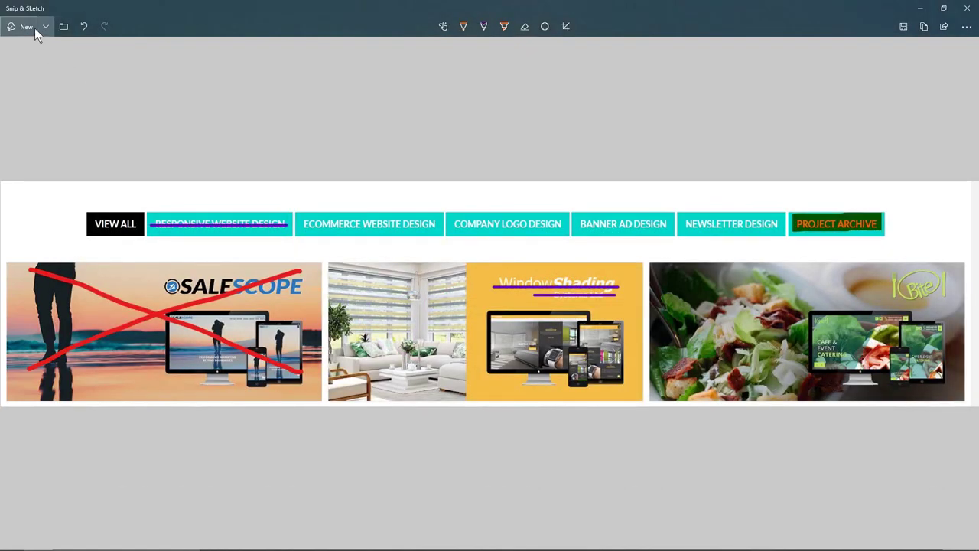
click(45, 26)
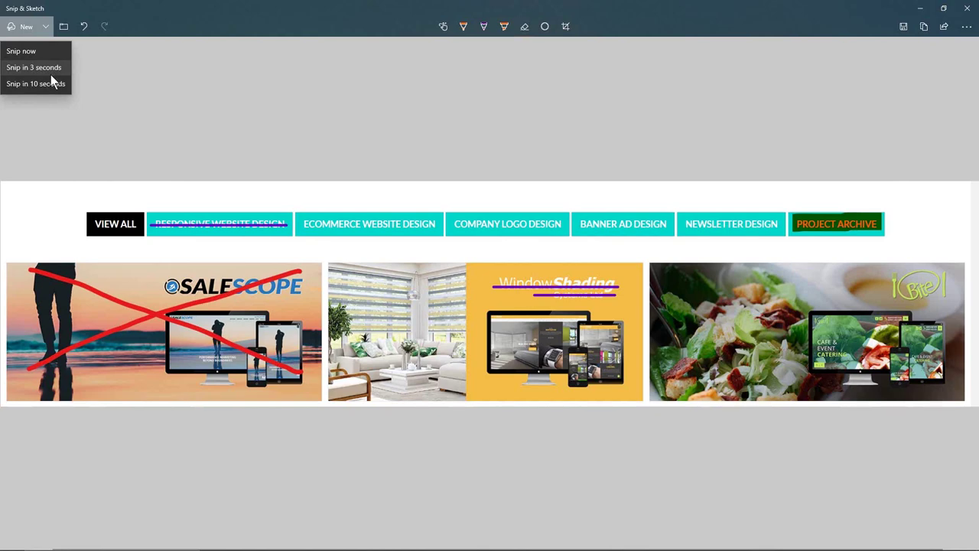
click(51, 67)
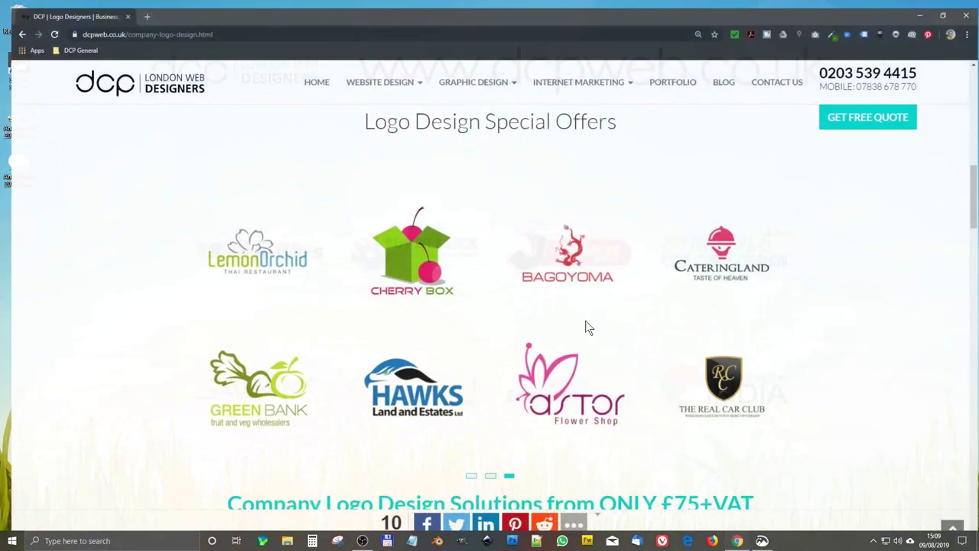
scroll(588, 327, down, 10)
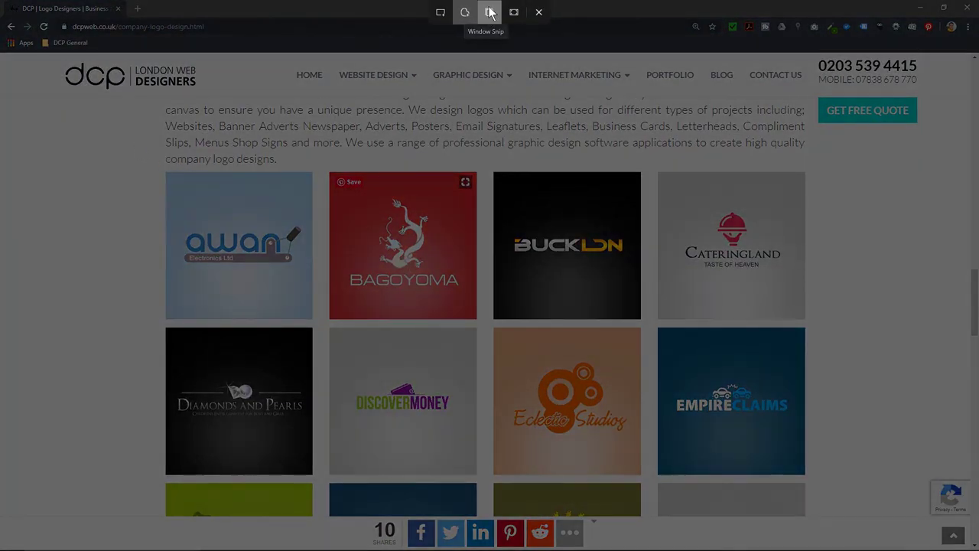
click(490, 13)
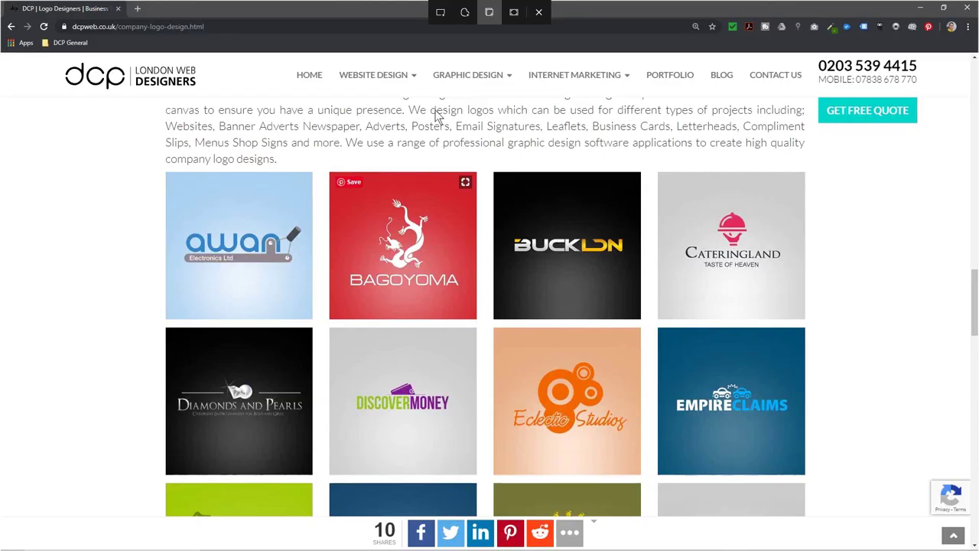
click(240, 111)
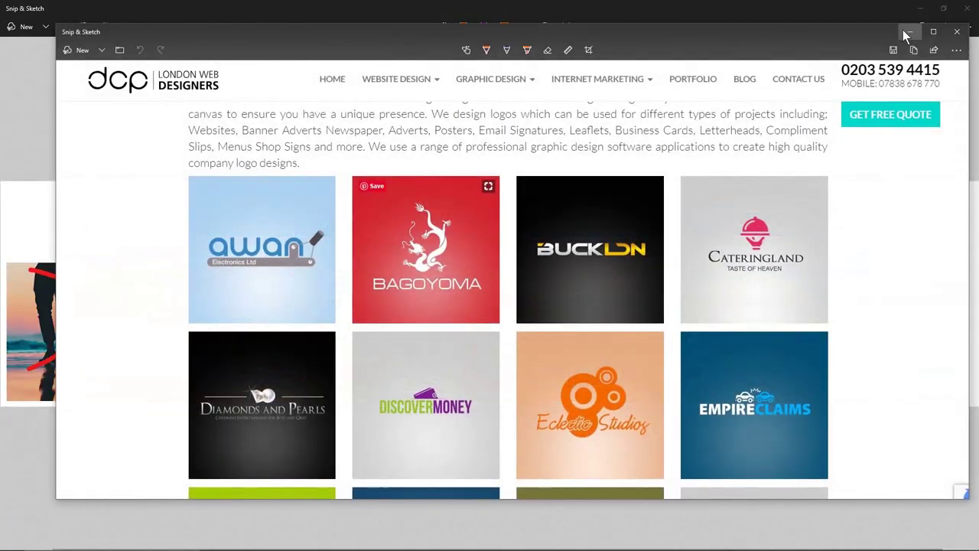
- Maximize the new snip and look over the captured browser window from its title bar to its lower edge
click(933, 32)
scroll(553, 225, up, 3)
scroll(552, 218, down, 3)
scroll(553, 218, up, 3)
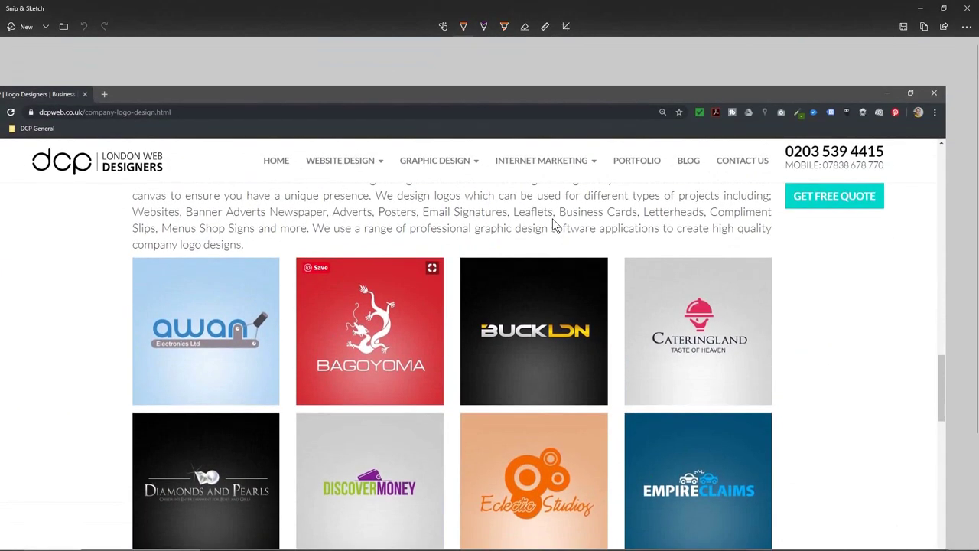
scroll(710, 263, down, 4)
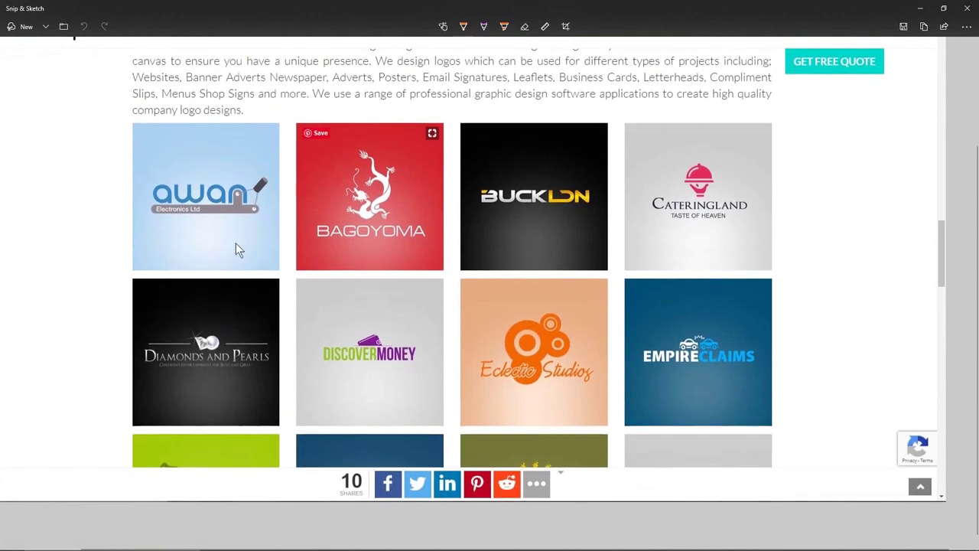
scroll(523, 264, up, 4)
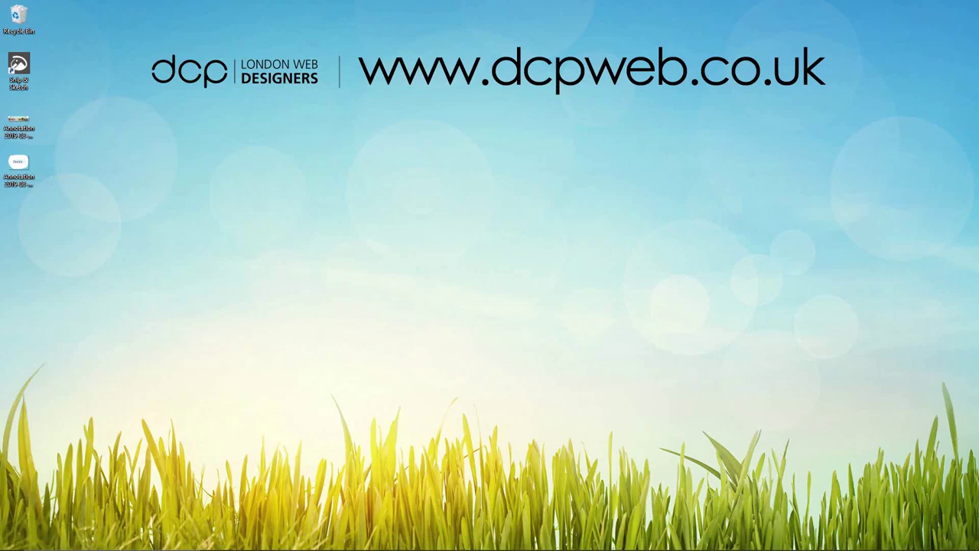
- Enlarge the This PC File Explorer window on the desktop and capture only that window with an immediate window snip
drag(978, 124, 440, 70)
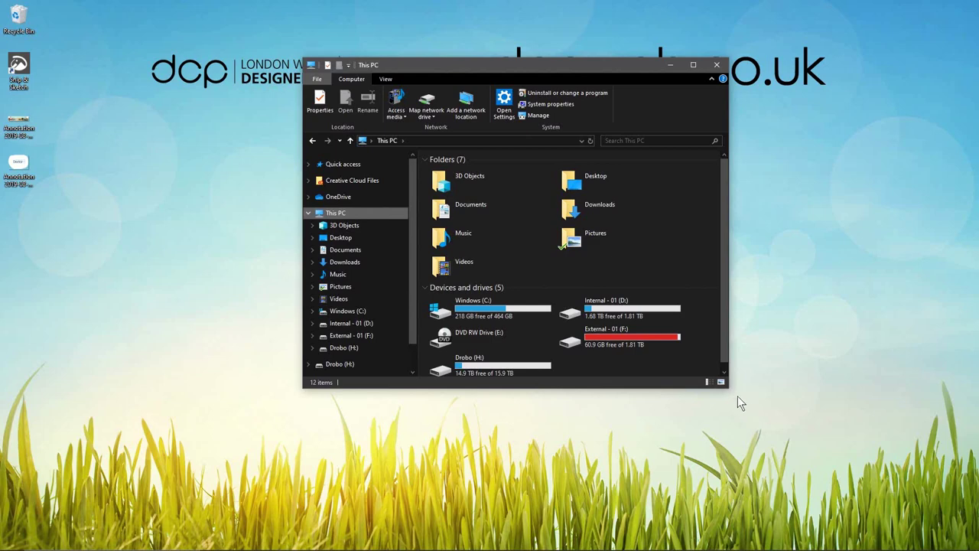
drag(727, 389, 873, 423)
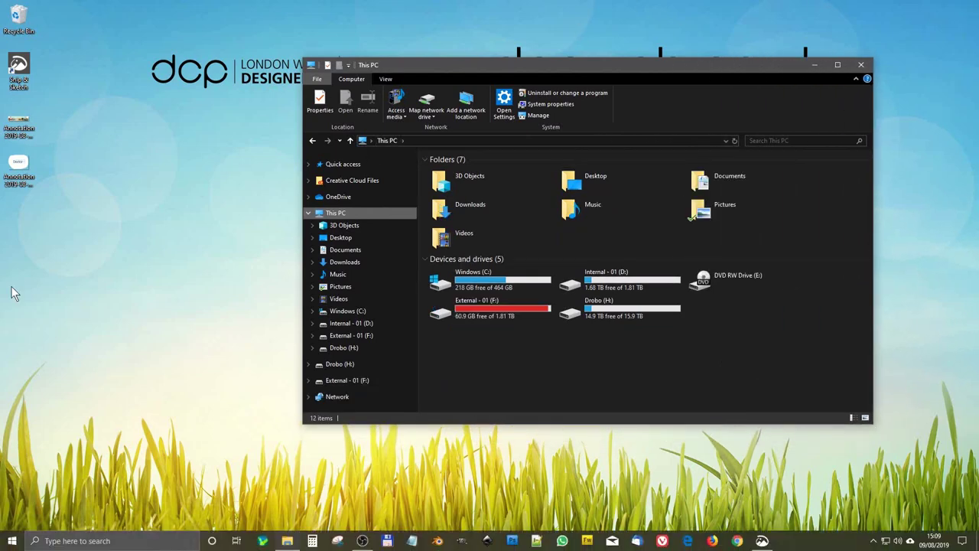
double_click(27, 72)
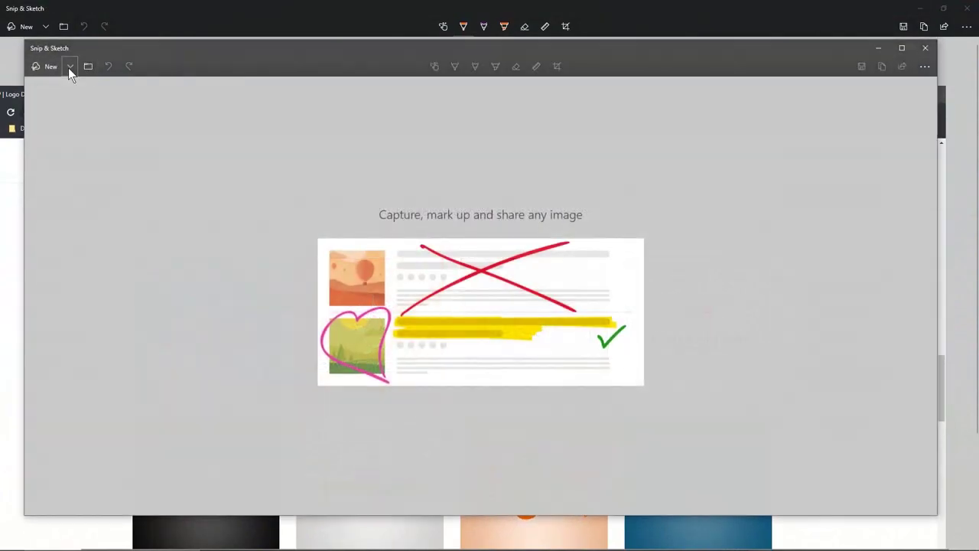
click(71, 65)
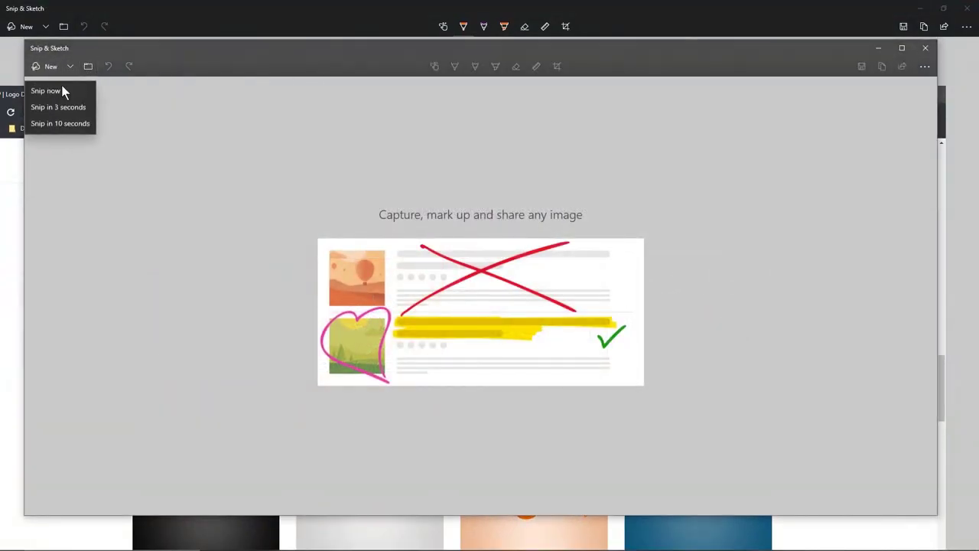
click(62, 89)
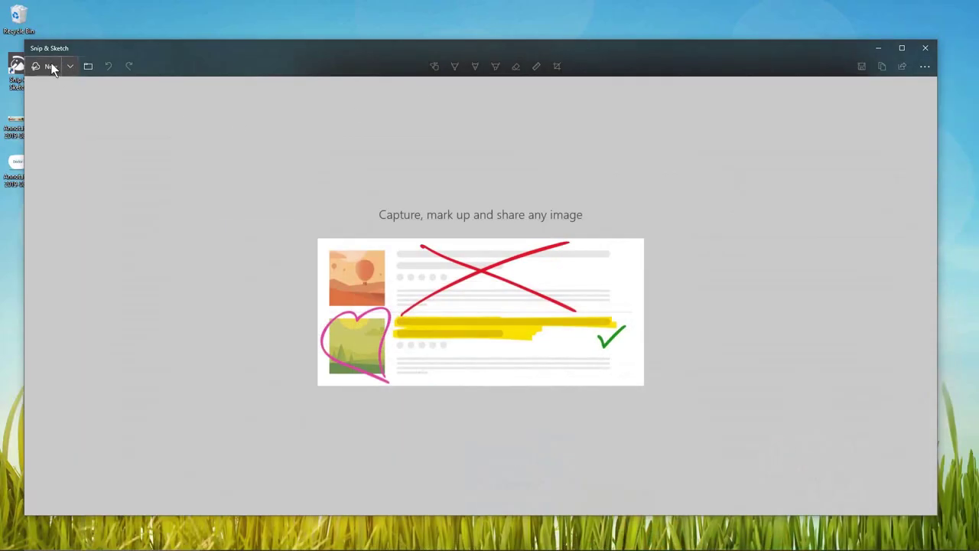
click(52, 66)
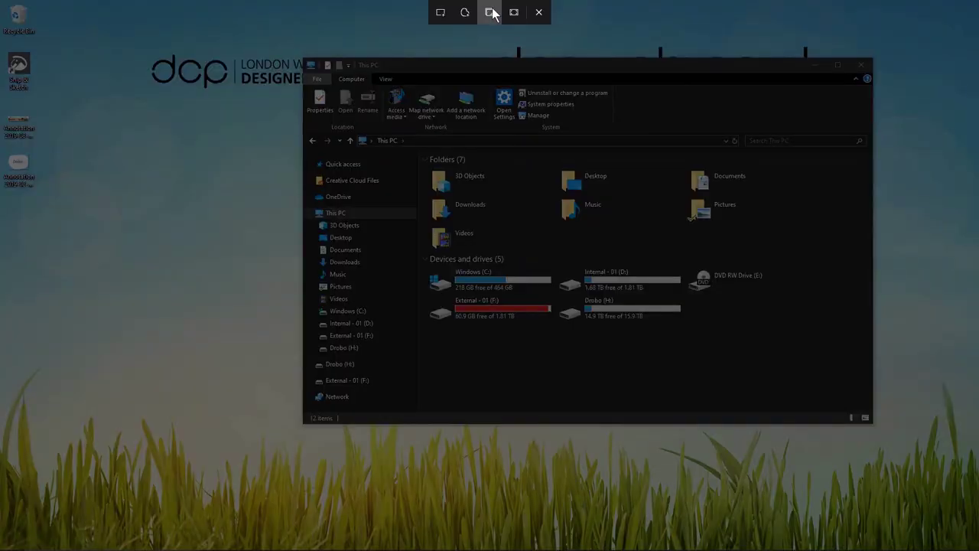
click(490, 13)
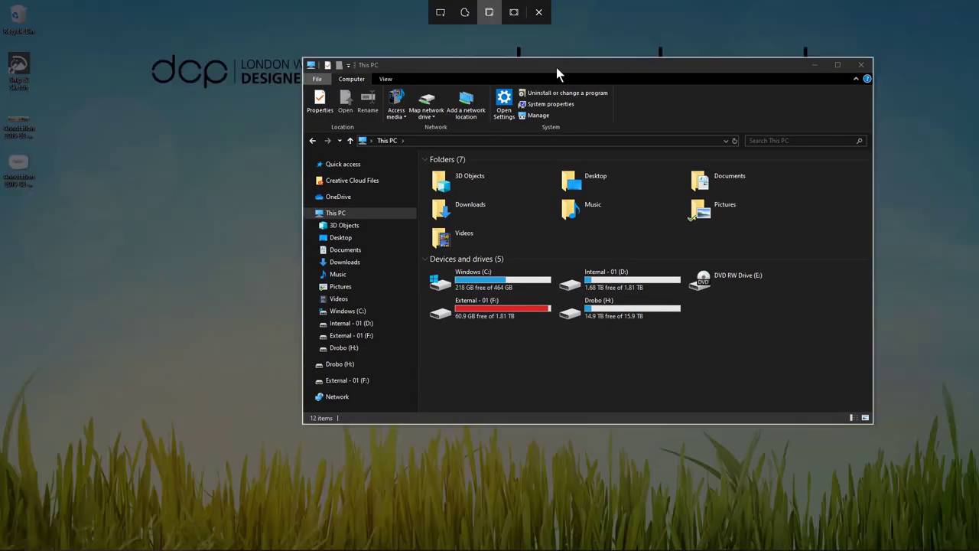
click(556, 68)
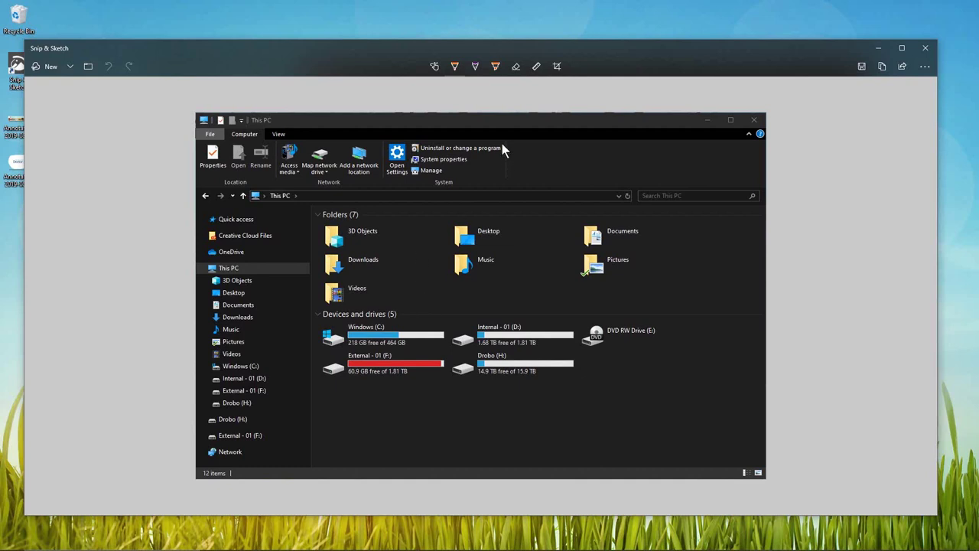
- Reduce the ballpoint pen's stroke size and draw on the captured This PC window
click(455, 67)
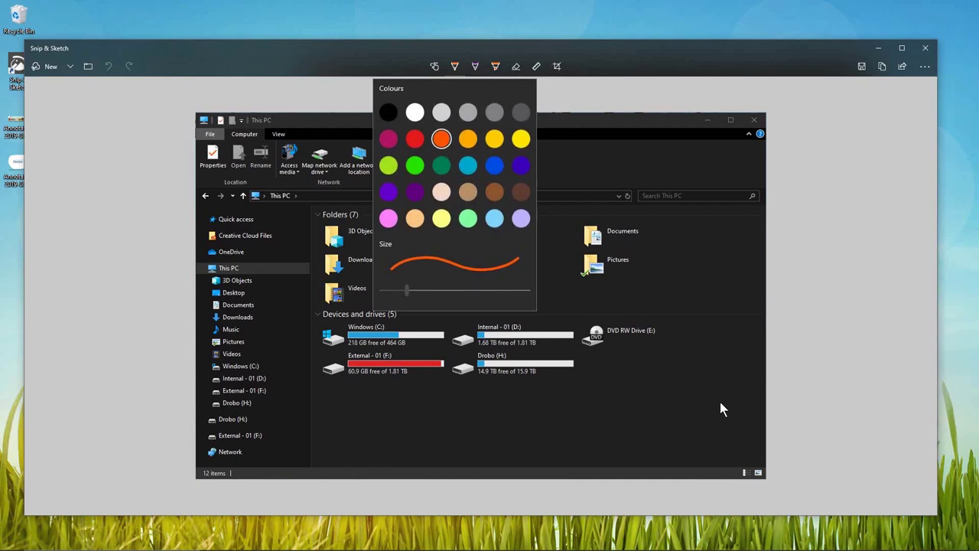
drag(406, 289, 392, 289)
key(Escape)
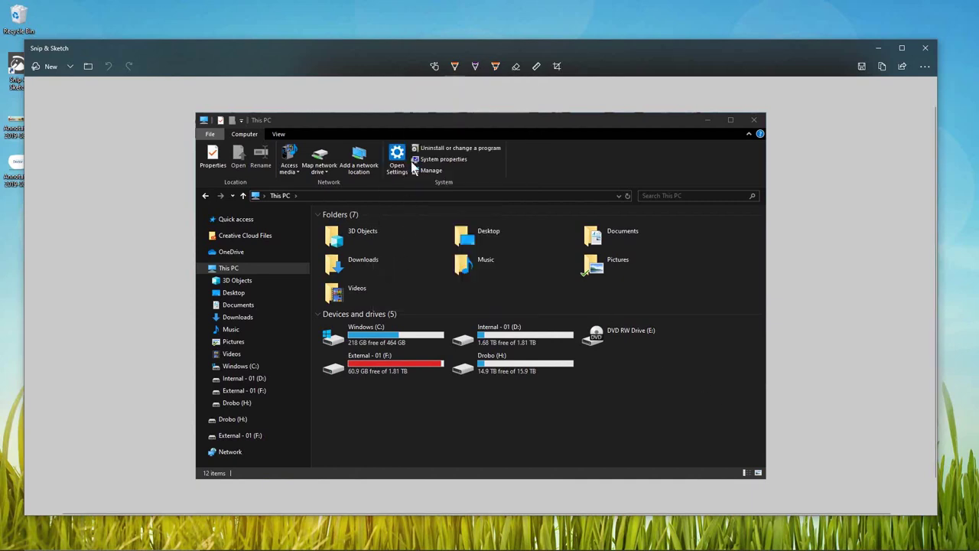
click(456, 67)
key(Escape)
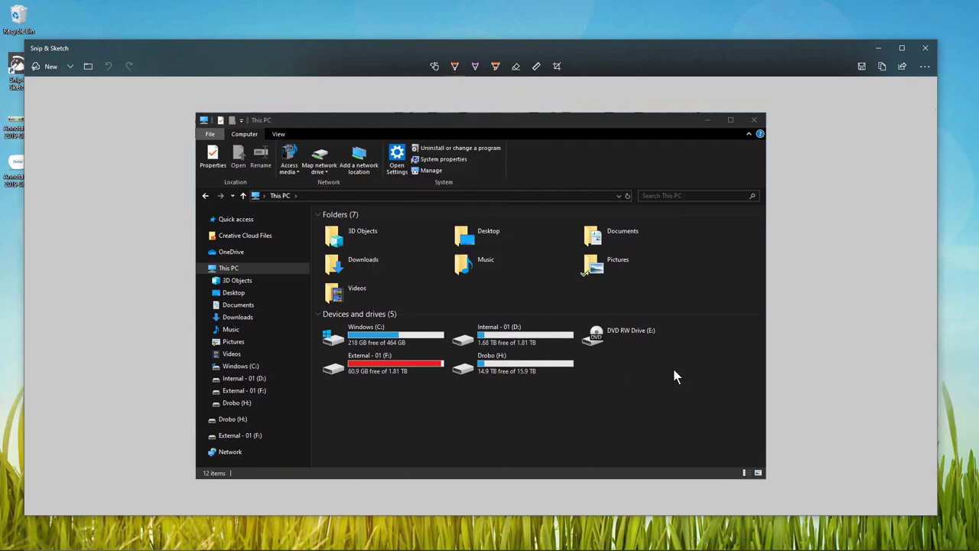
drag(750, 463, 753, 461)
- Close the snip and This PC windows, and delete the two saved Annotation images from the desktop
click(928, 51)
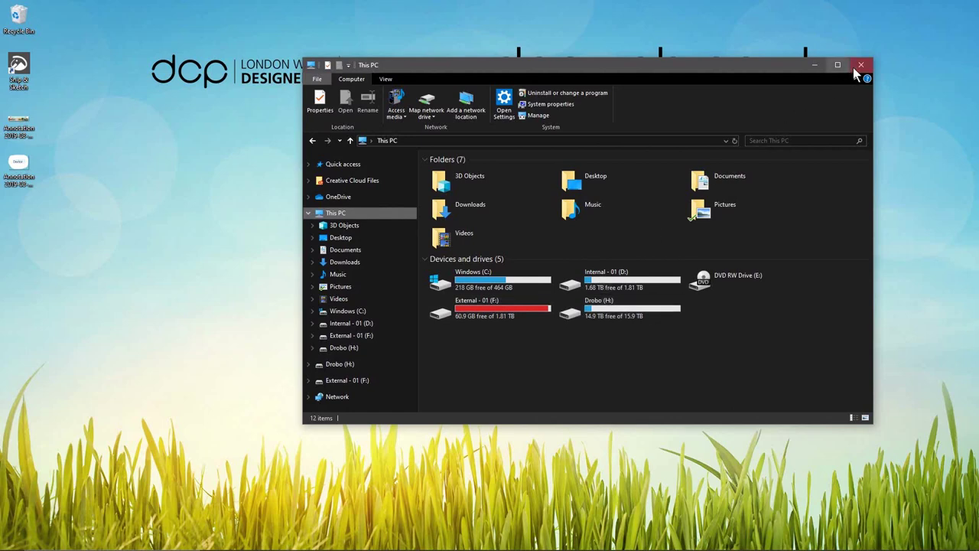
click(852, 68)
mouse_move(166, 259)
mouse_down()
mouse_move(2, 112)
mouse_move(47, 40)
mouse_move(17, 18)
mouse_up()
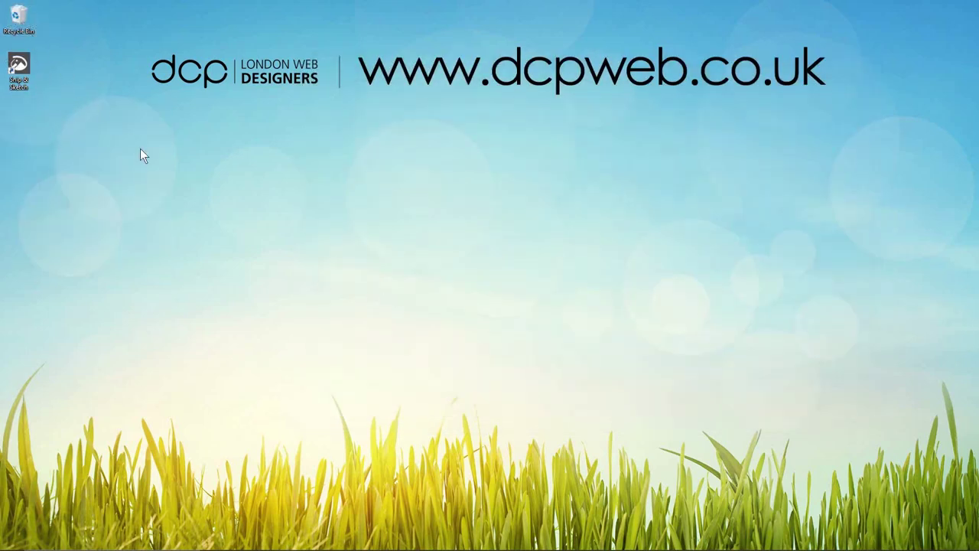